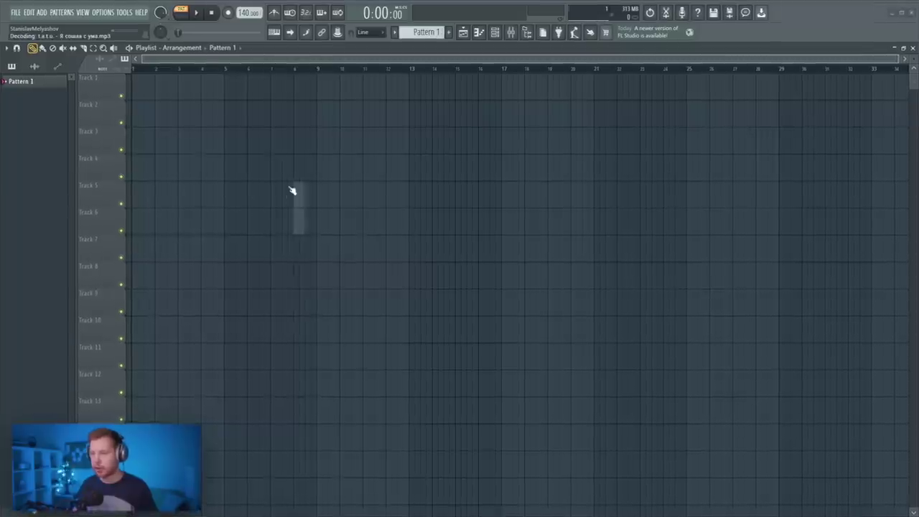
Place the original song and its acapella on Tracks 1 and 2 and set the project tempo to 161 BPM.
scroll(326, 186, down, 3)
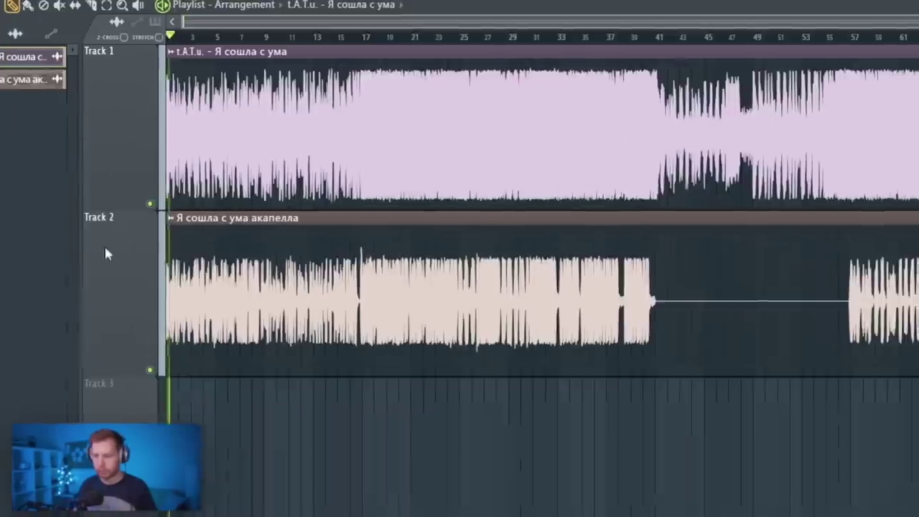
scroll(332, 235, up, 5)
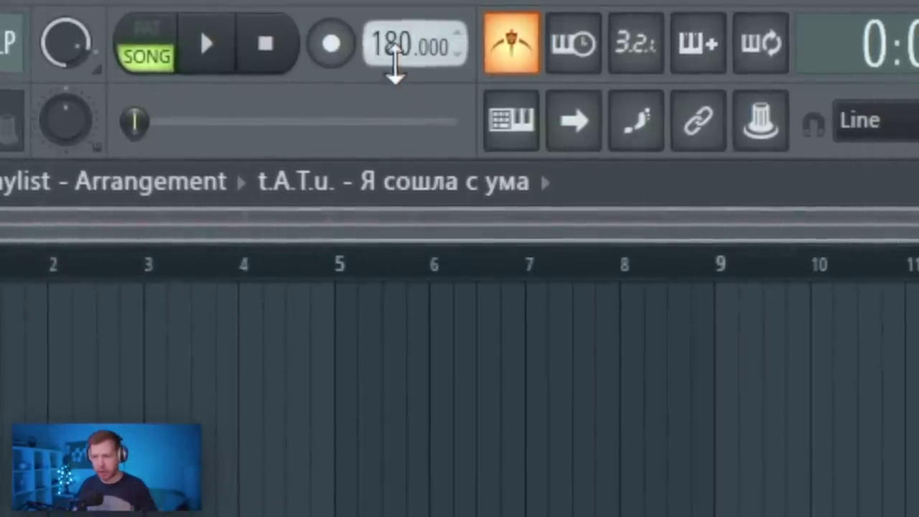
scroll(380, 51, up, 1)
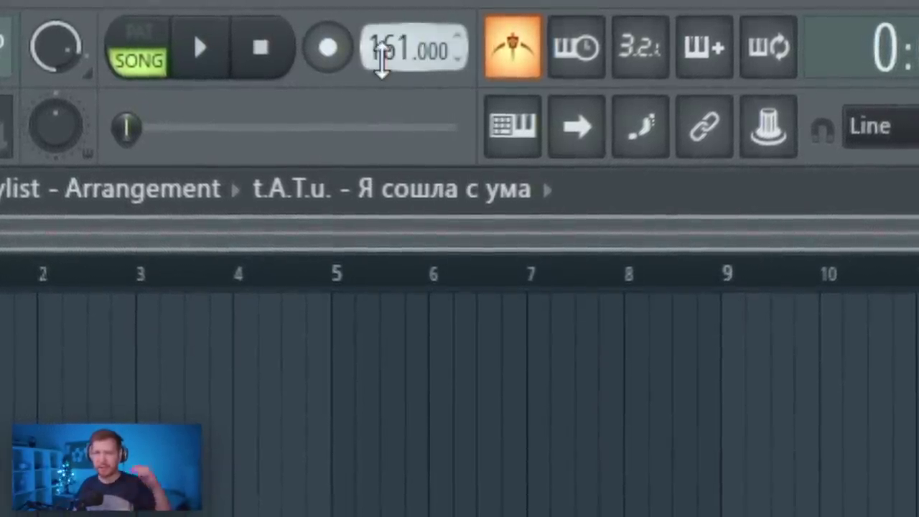
scroll(381, 56, down, 1)
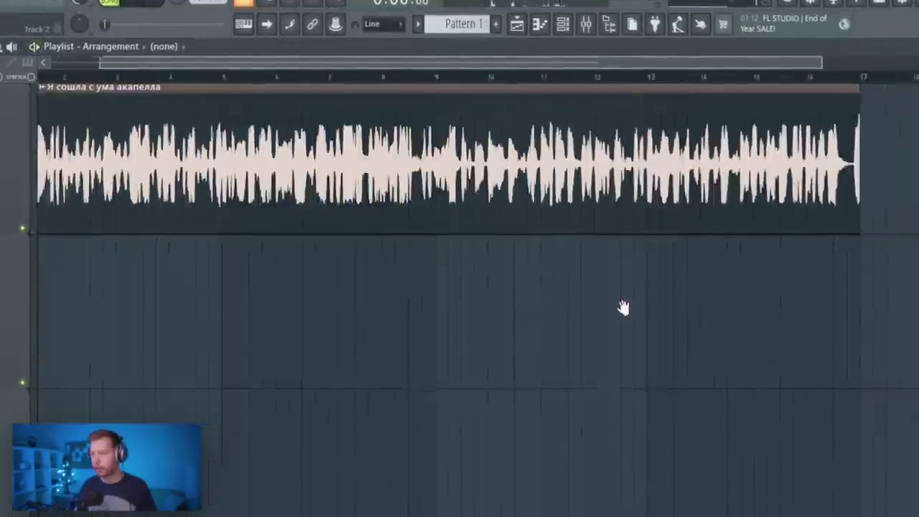
Consolidate the restored acapella section starting at bar 17 and open it in a new Slicex channel.
drag(623, 308, 287, 173)
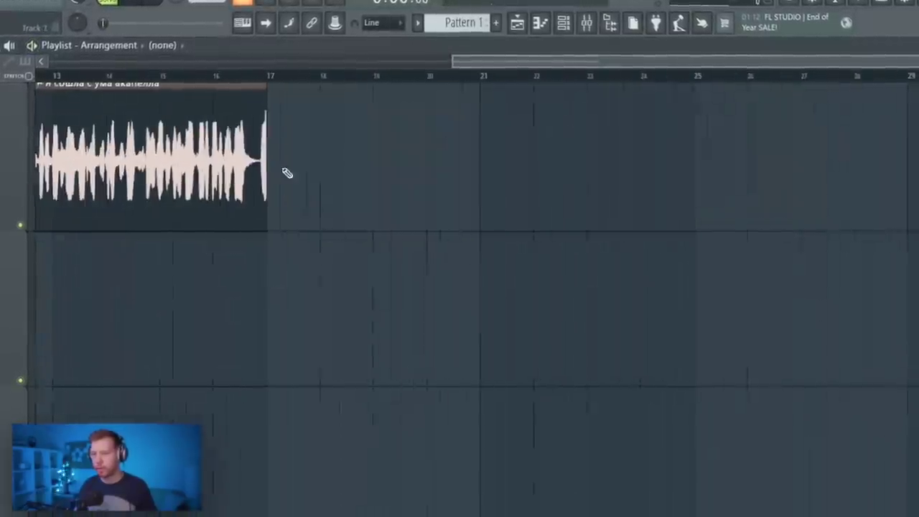
key(ctrl+z)
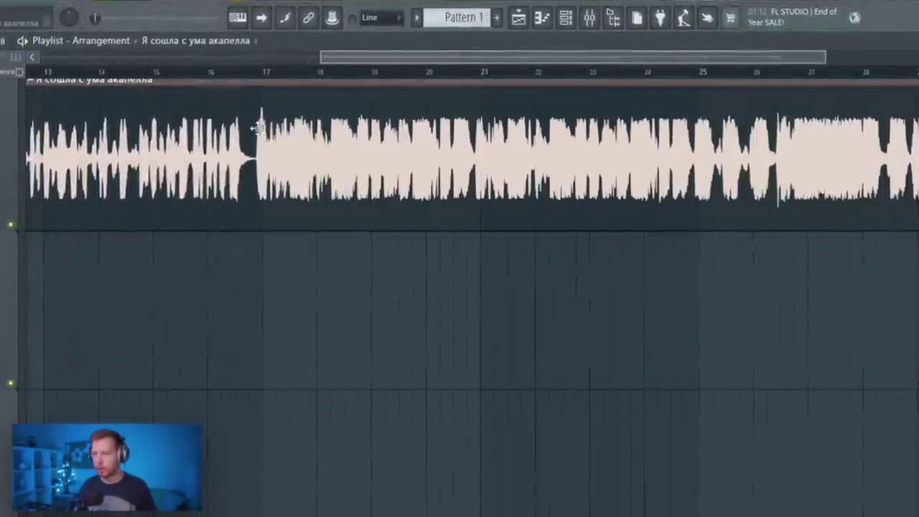
click(266, 72)
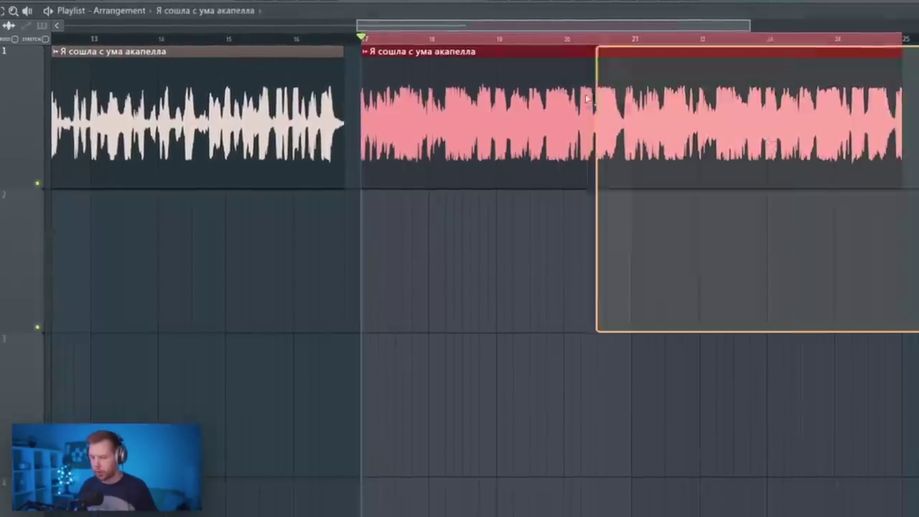
key(ctrl+alt+c)
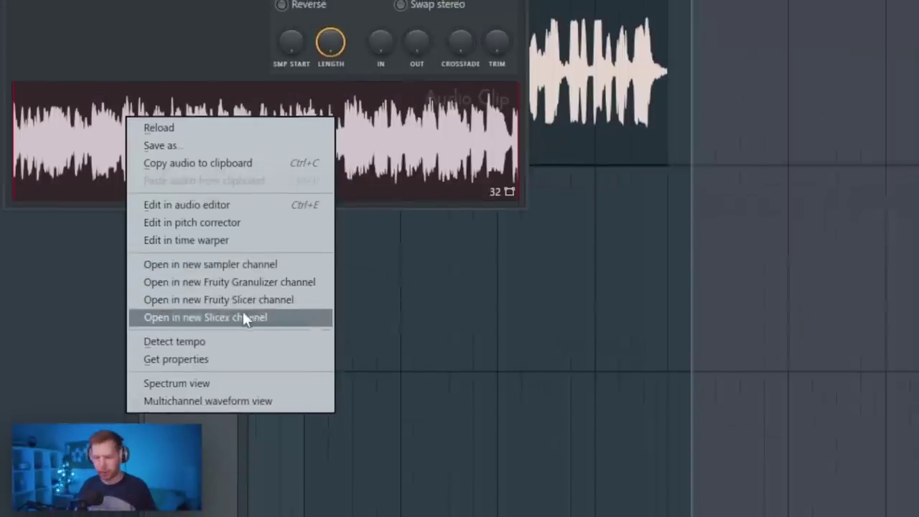
click(209, 305)
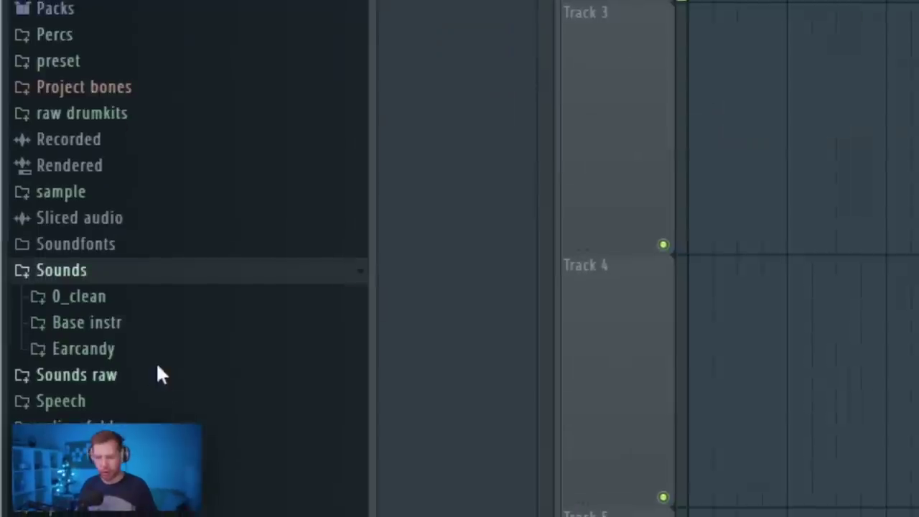
Add the Piano smooth preset and the SO_DB_bass_808_note_hoova_F bass from the Base instr sounds folder to the channel rack.
click(120, 322)
scroll(203, 348, down, 10)
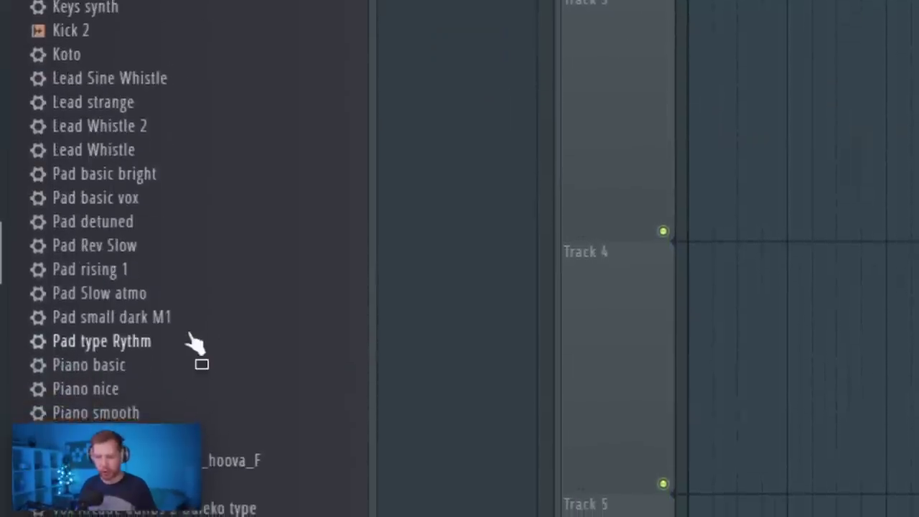
click(136, 408)
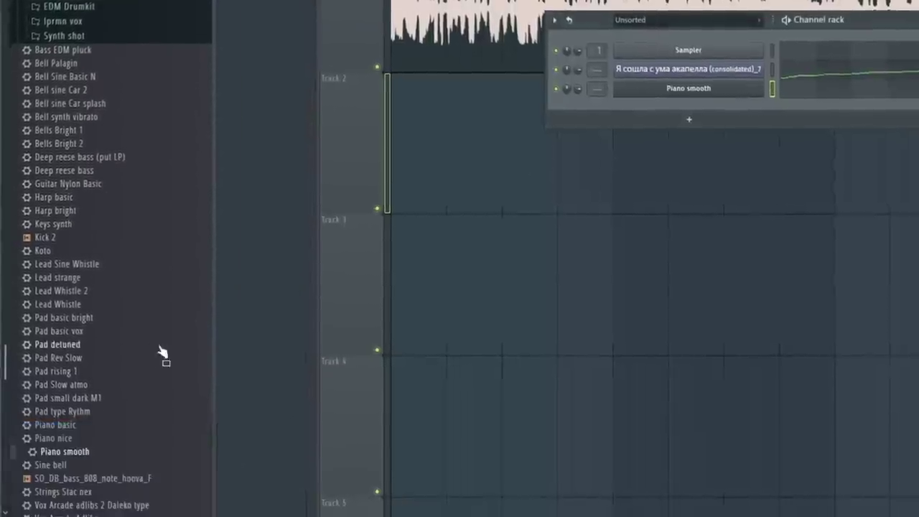
drag(74, 471, 652, 103)
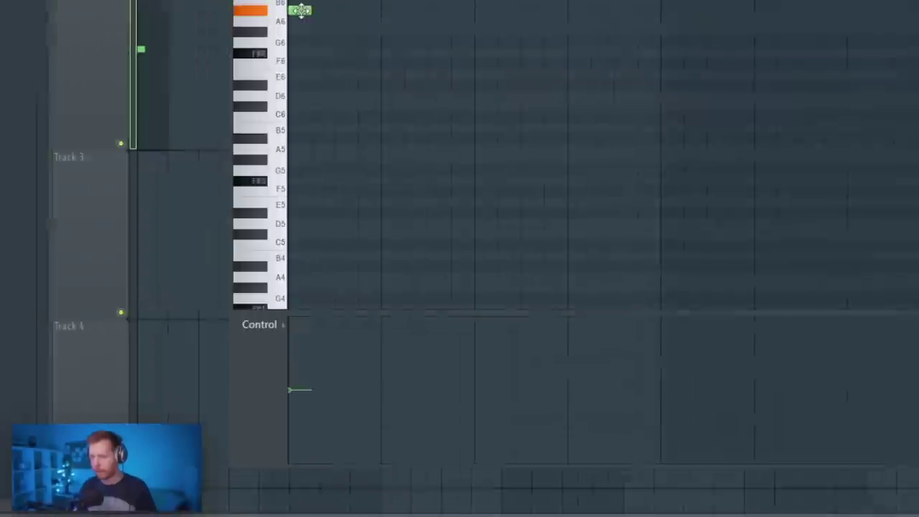
Highlight the F# Minor Natural (Aeolian) scale in the bass channel's piano roll.
click(259, 375)
click(294, 410)
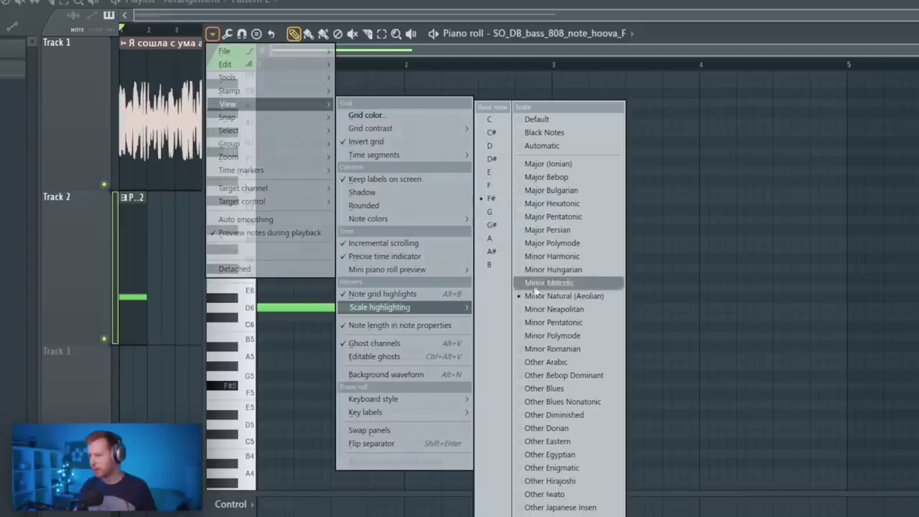
click(546, 286)
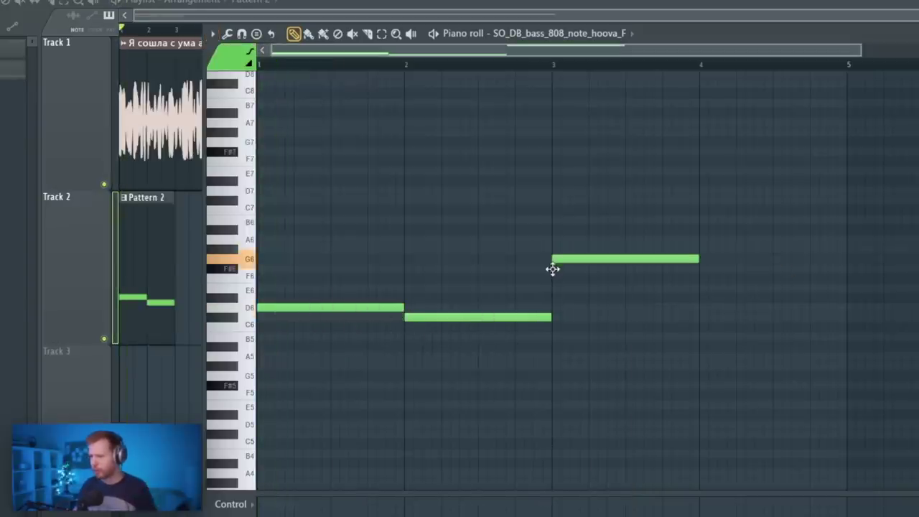
Complete the bass line with one-bar notes D6, C#6, F#6 and E6, and repeat the four-bar phrase across 16 bars.
key(space)
scroll(629, 404, down, 2)
drag(725, 179, 337, 372)
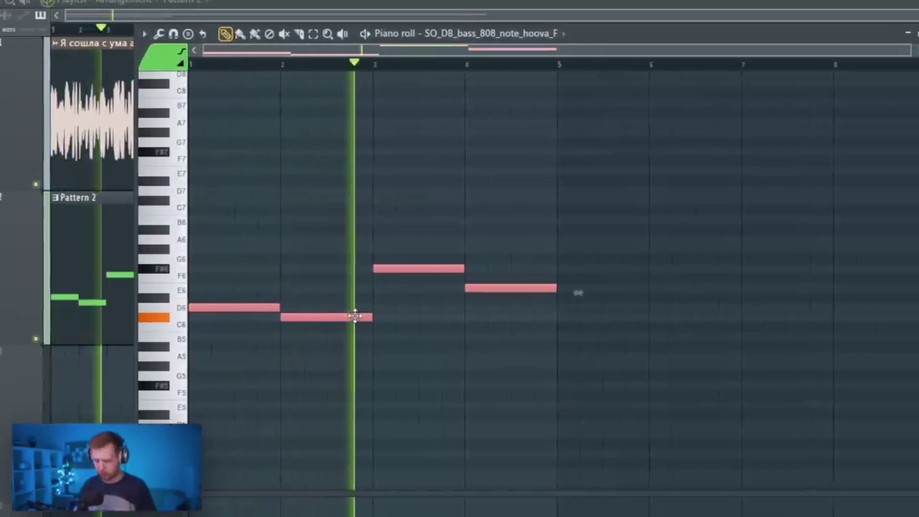
key(ctrl+b)
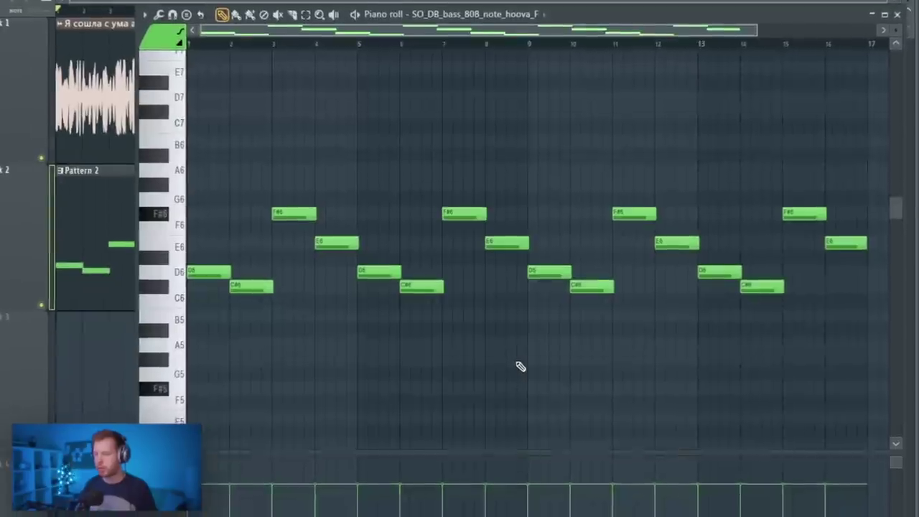
scroll(519, 369, up, 5)
scroll(519, 369, down, 5)
drag(866, 131, 416, 365)
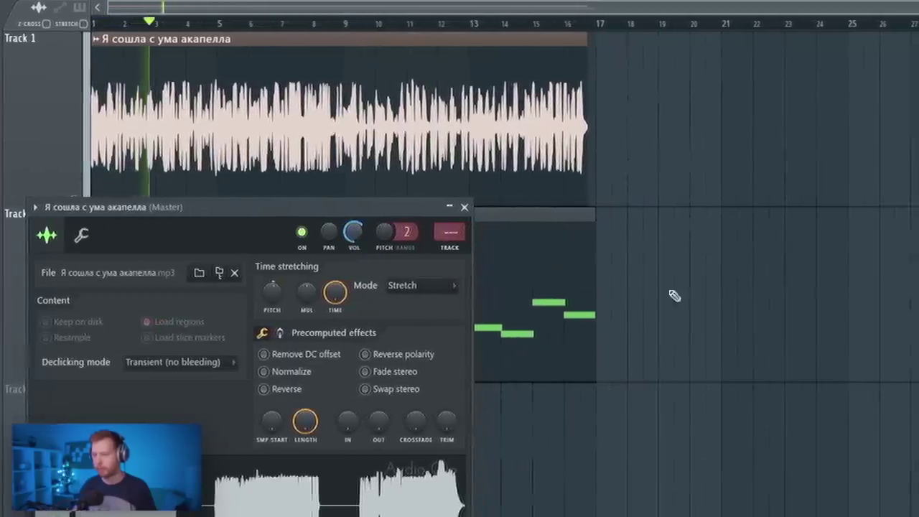
Close the acapella's clip settings and copy the bass notes into the Piano smooth channel.
click(474, 207)
double_click(508, 269)
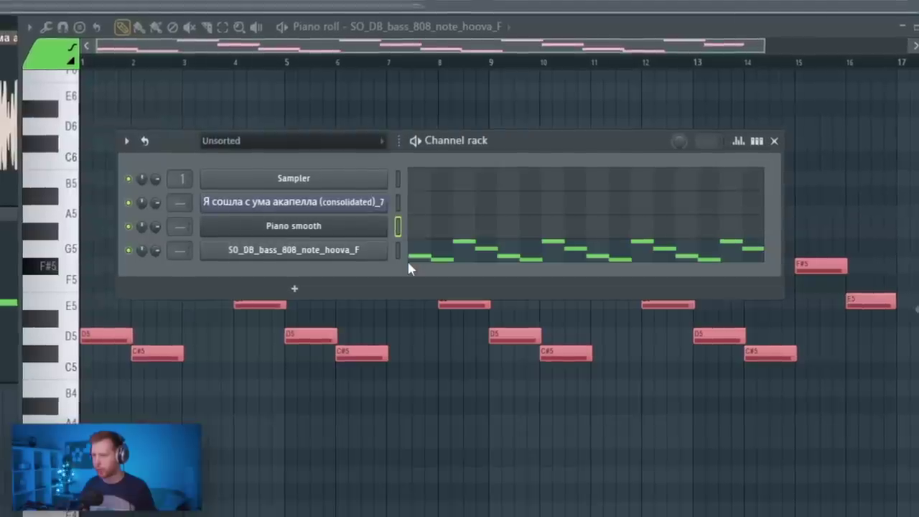
click(450, 232)
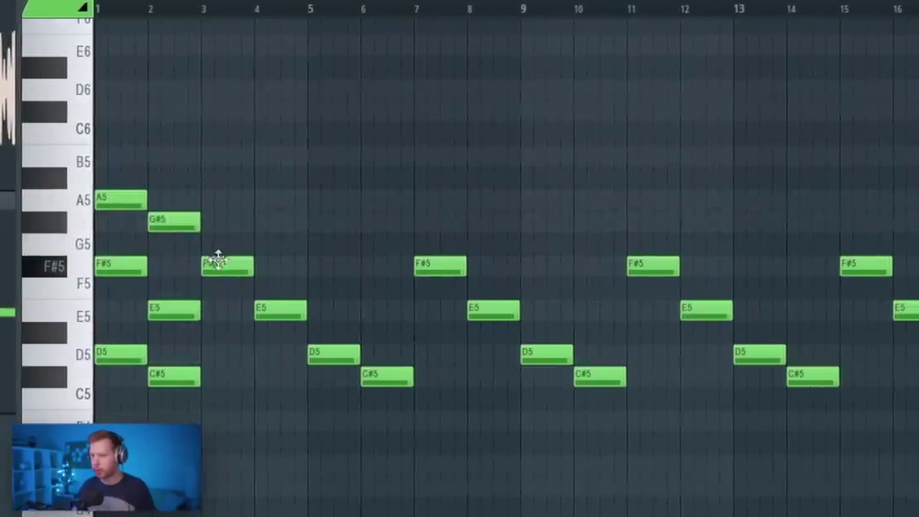
Build piano chords by adding A5 and C#6 above F#5 in bar 3, and G#5 and B5 above E5 in bar 4.
click(228, 199)
drag(275, 228, 267, 225)
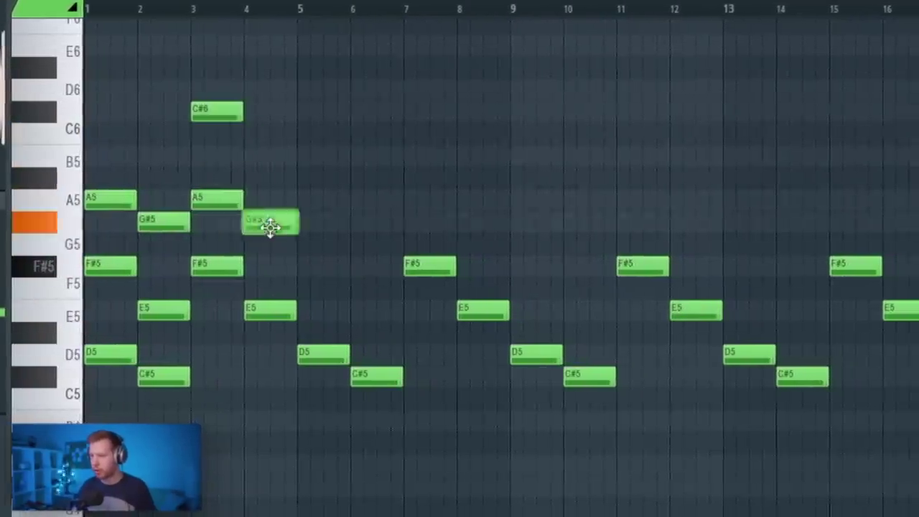
click(270, 155)
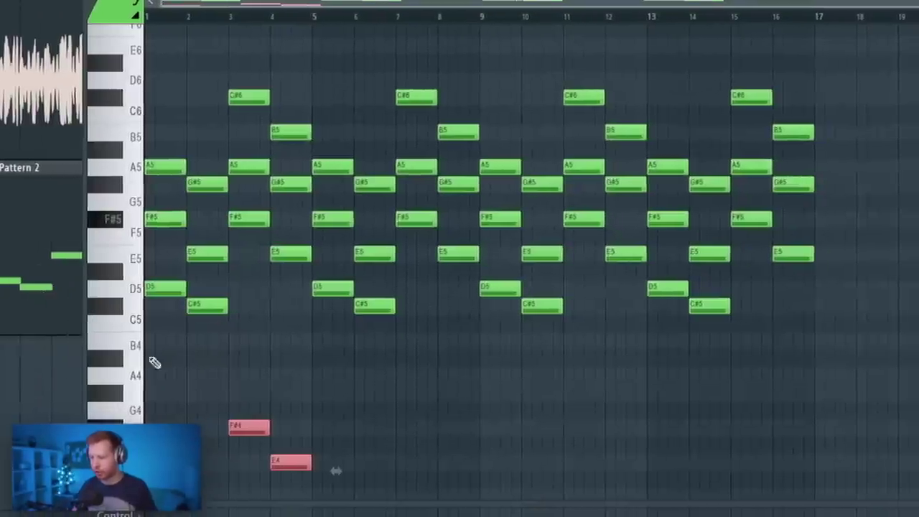
Strum the upper piano chord notes across all 16 bars and transpose the whole piano part down one octave.
scroll(153, 330, down, 4)
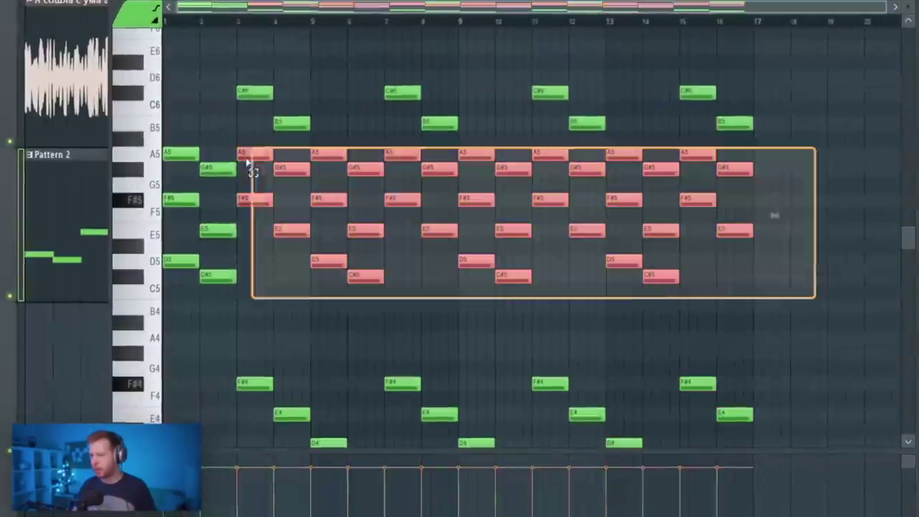
drag(219, 183, 124, 88)
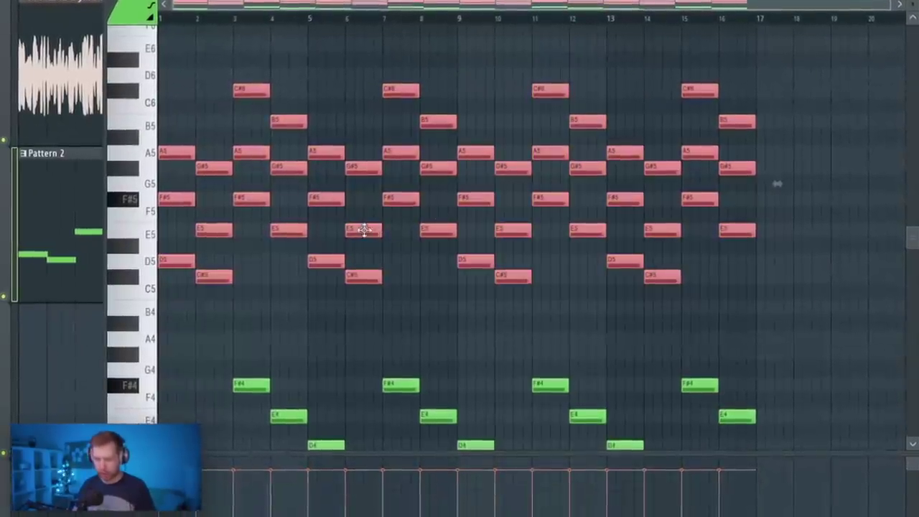
key(alt+s)
click(342, 315)
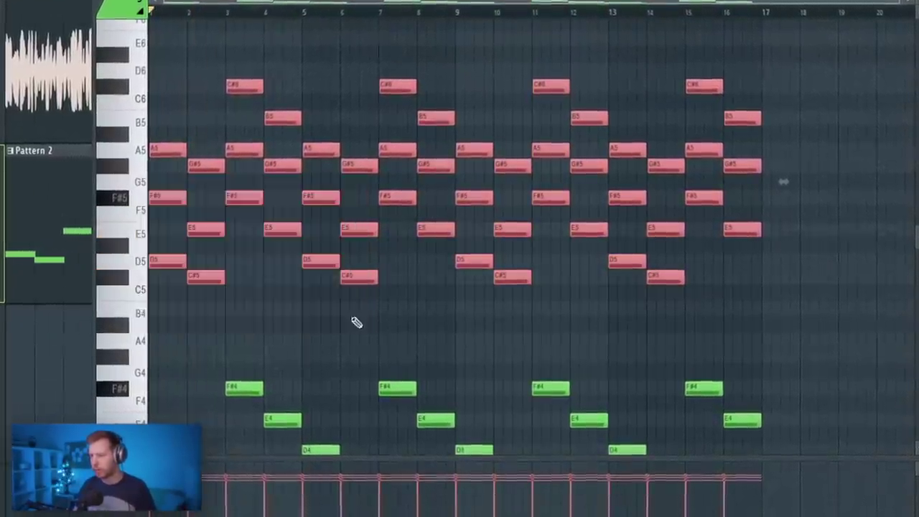
click(384, 344)
scroll(369, 322, down, 2)
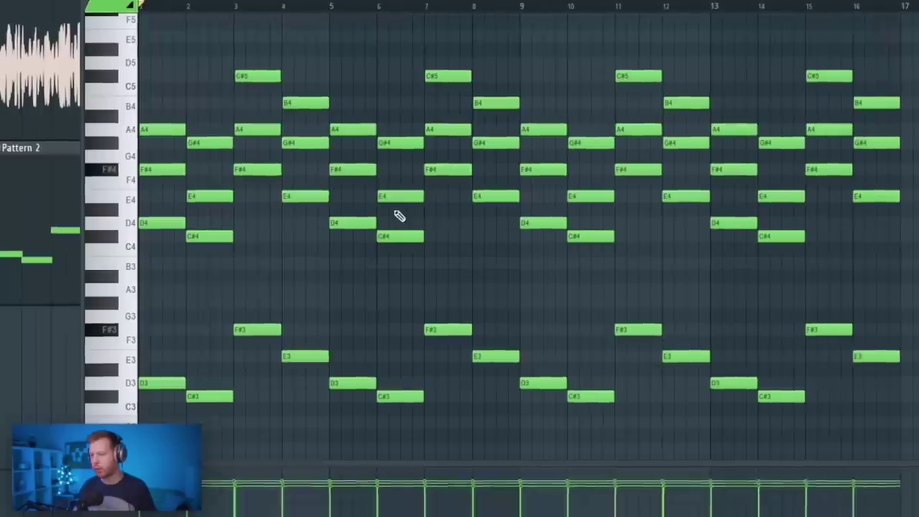
key(space)
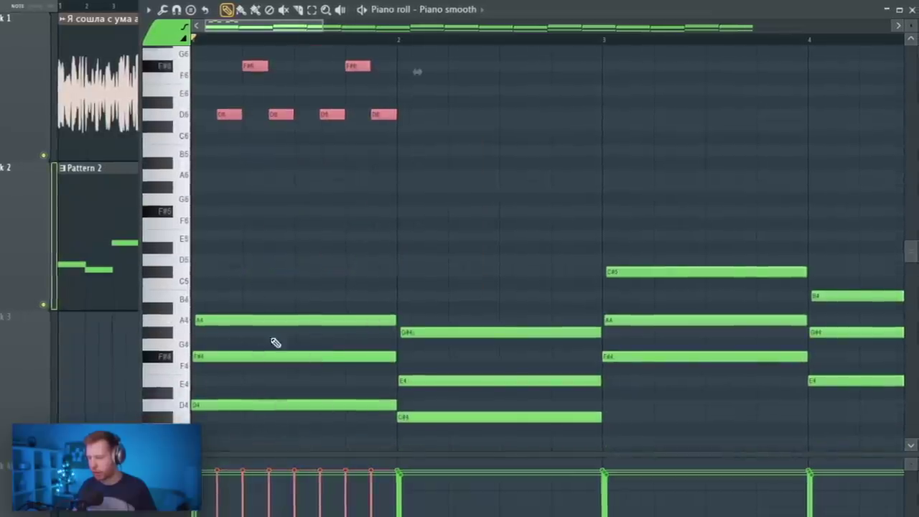
Place the Police Siren FX clip on Track 6 from about bar 8 and extend its end to bar 16.
scroll(275, 343, up, 4)
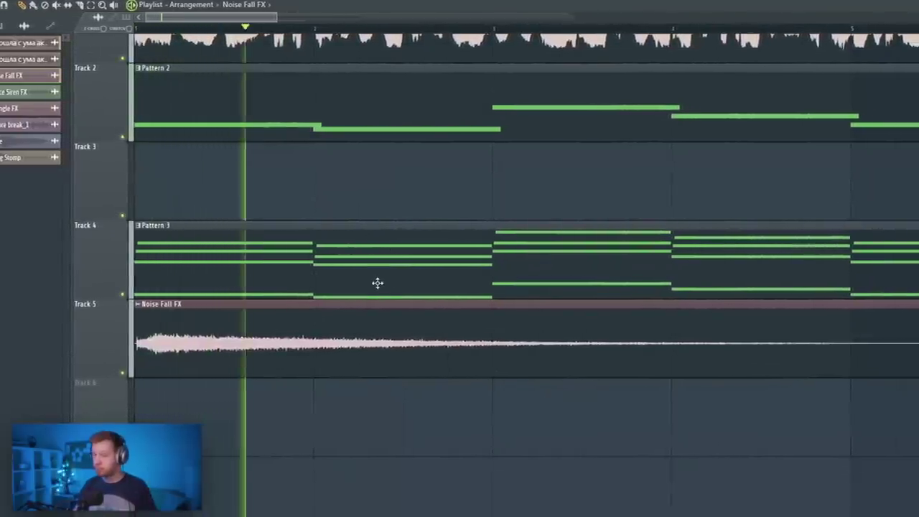
scroll(375, 276, down, 3)
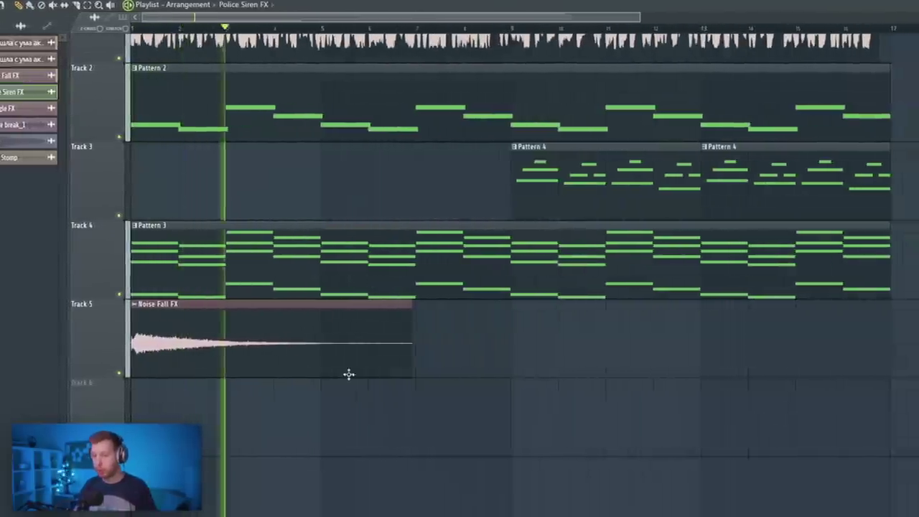
click(458, 405)
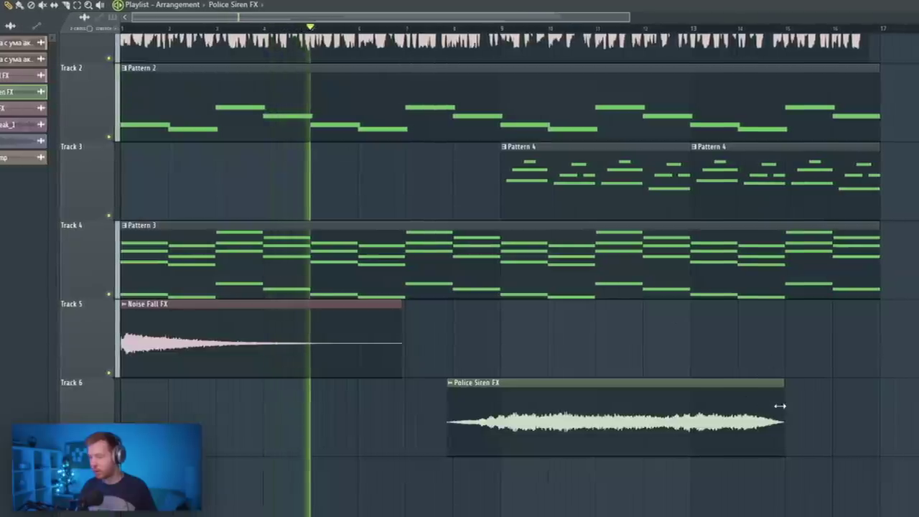
drag(787, 408, 894, 409)
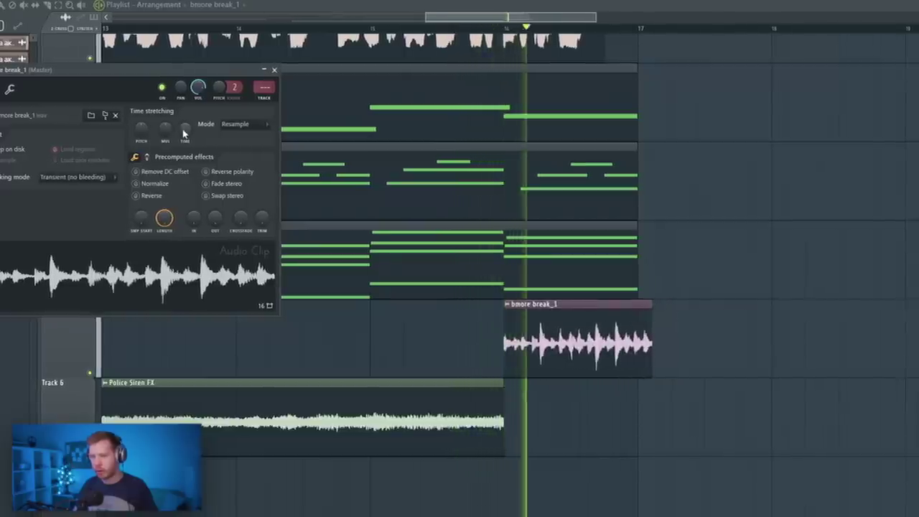
Align the Triangle FX clip on Track 7 so that its hit starts at bar 9.
click(506, 30)
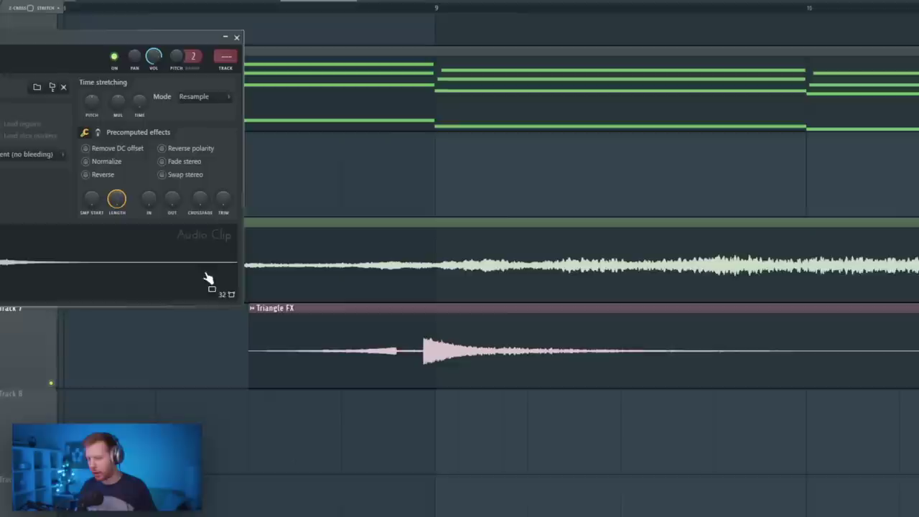
key(Escape)
drag(451, 349, 465, 350)
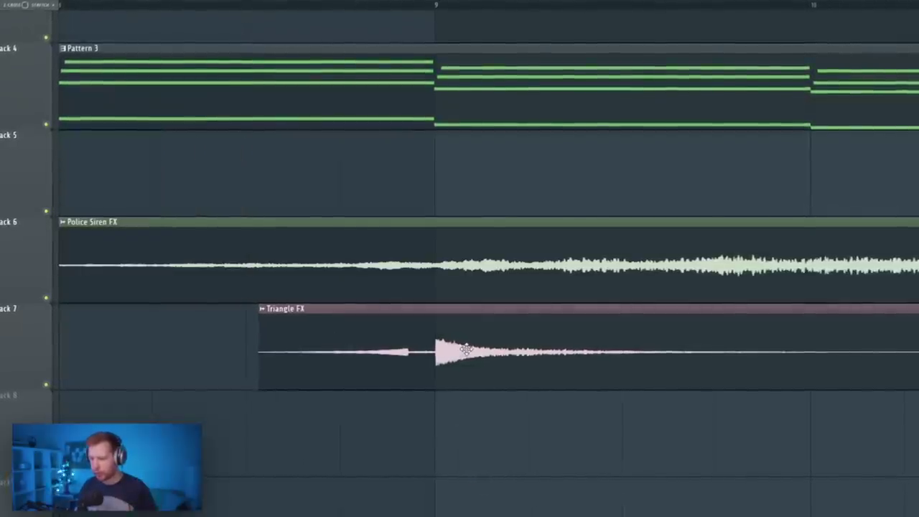
Reverse the Bang Stomp audio clip on Track 8 and close its clip settings.
scroll(426, 366, down, 4)
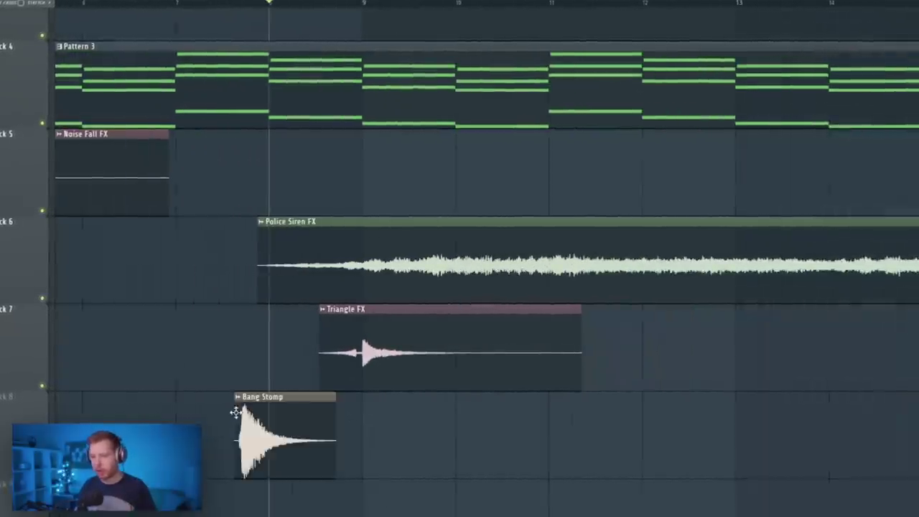
double_click(243, 431)
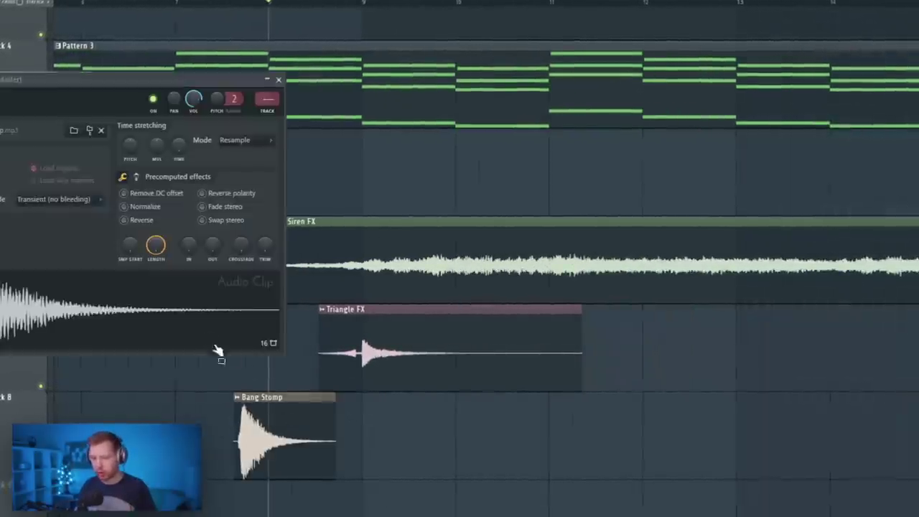
click(148, 221)
key(Escape)
scroll(90, 84, up, 3)
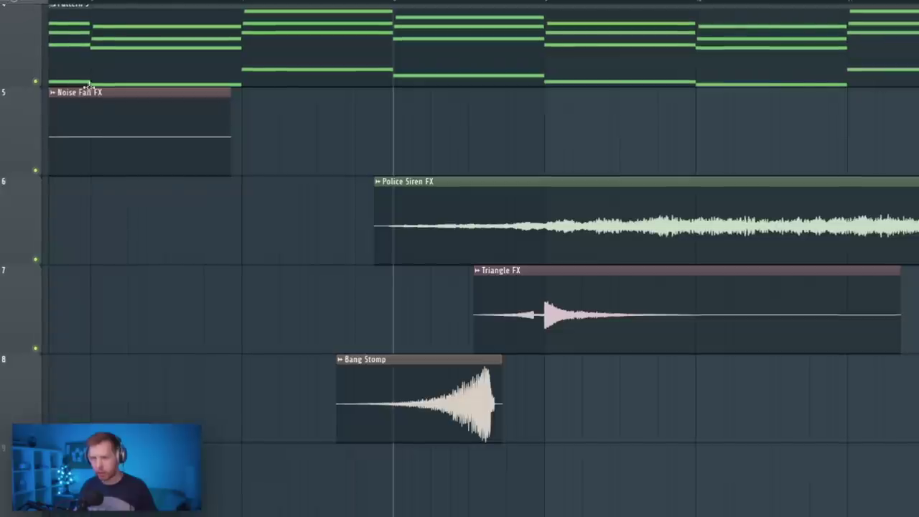
Move the reversed Bang Stomp clip to end at bar 17 and place short Ayhe clips on Track 9 at bars 9, 11 and 13.
drag(336, 388, 242, 396)
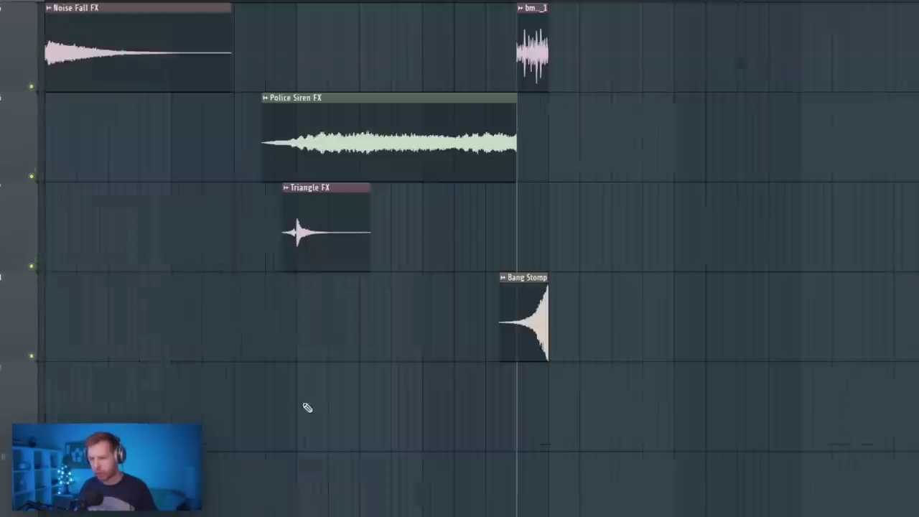
click(305, 409)
scroll(305, 409, up, 4)
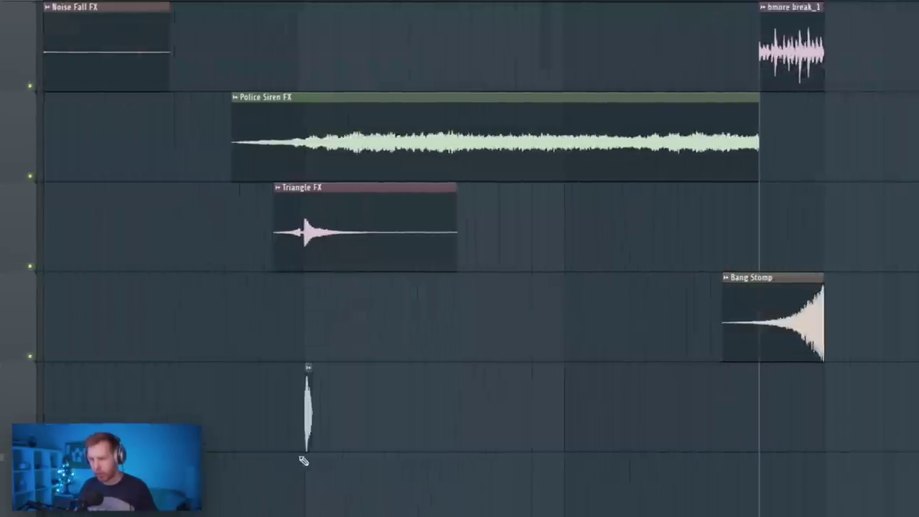
click(495, 410)
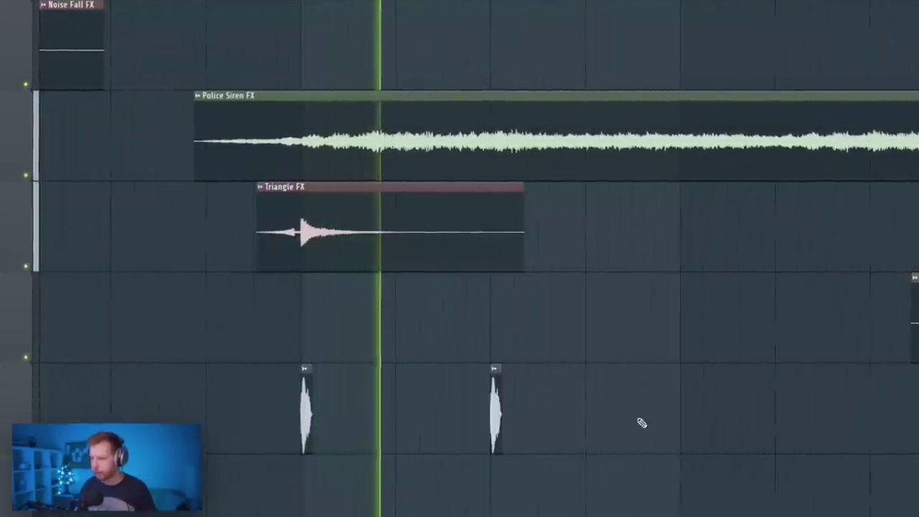
click(675, 409)
scroll(689, 434, down, 2)
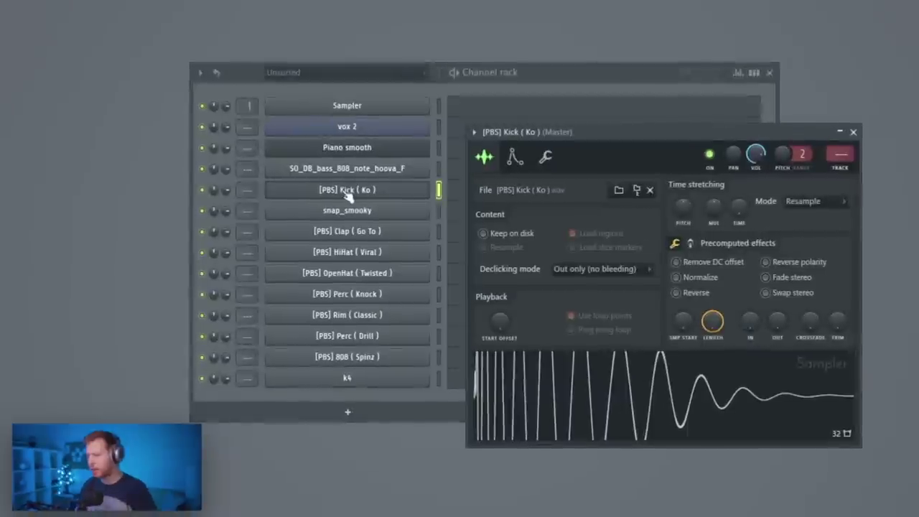
Write a one-bar pattern of five consecutive C5 notes for the [PBS] Kick ( Ko ) channel.
click(452, 190)
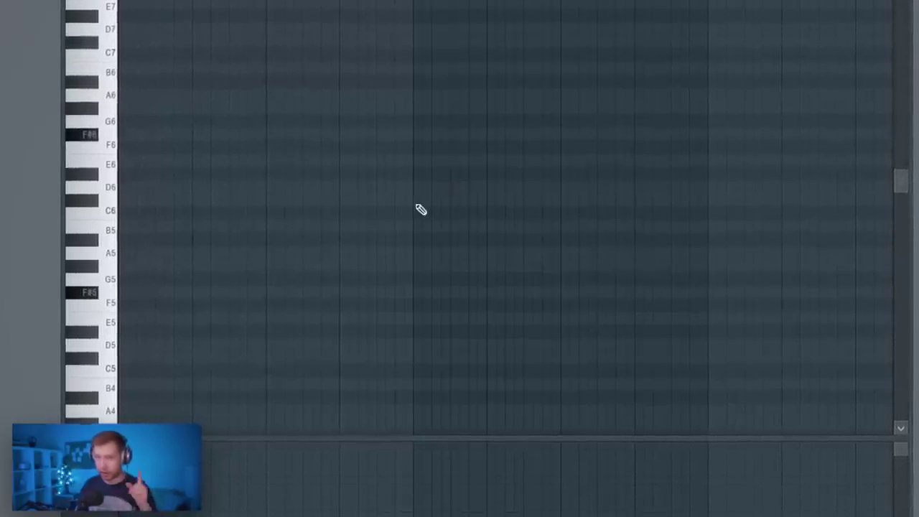
click(93, 257)
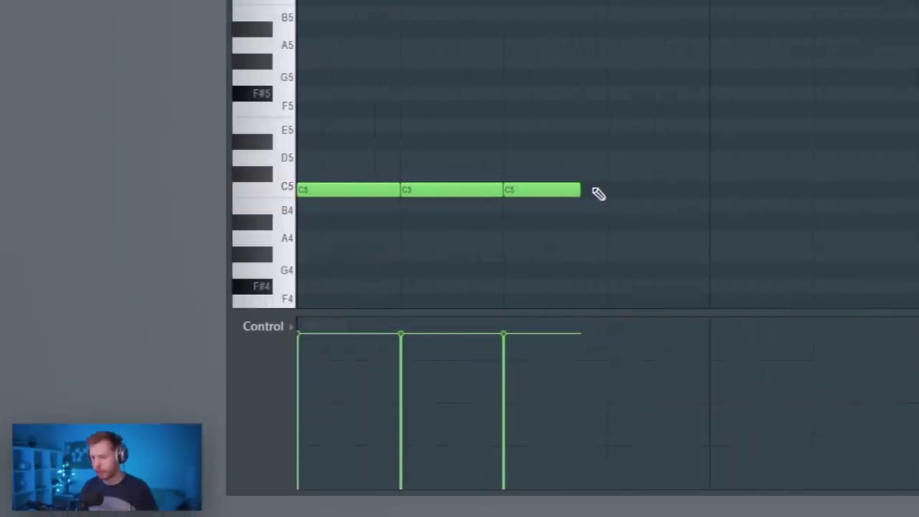
click(596, 191)
click(691, 191)
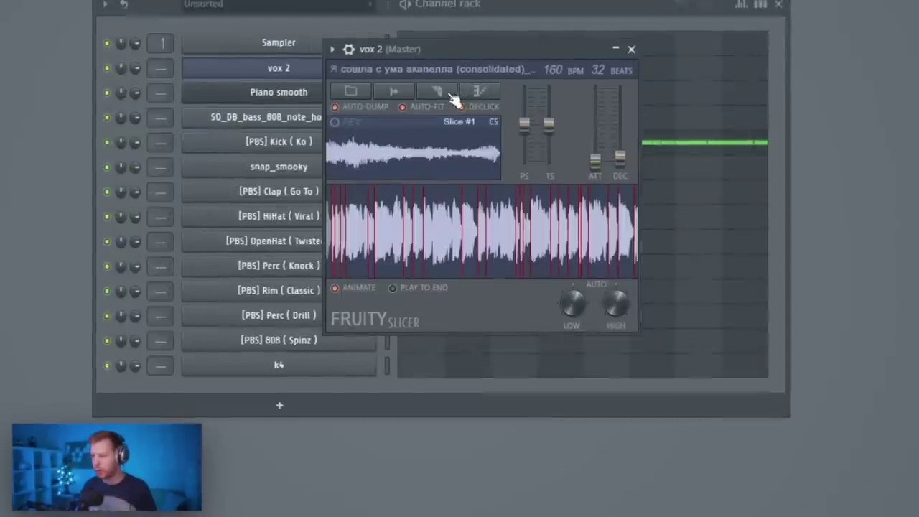
Re-slice the vox 2 vocal by beat and sequence slices Beat 1, Beat 2, Beat 3 and Beat 3 across bar 1.
click(438, 90)
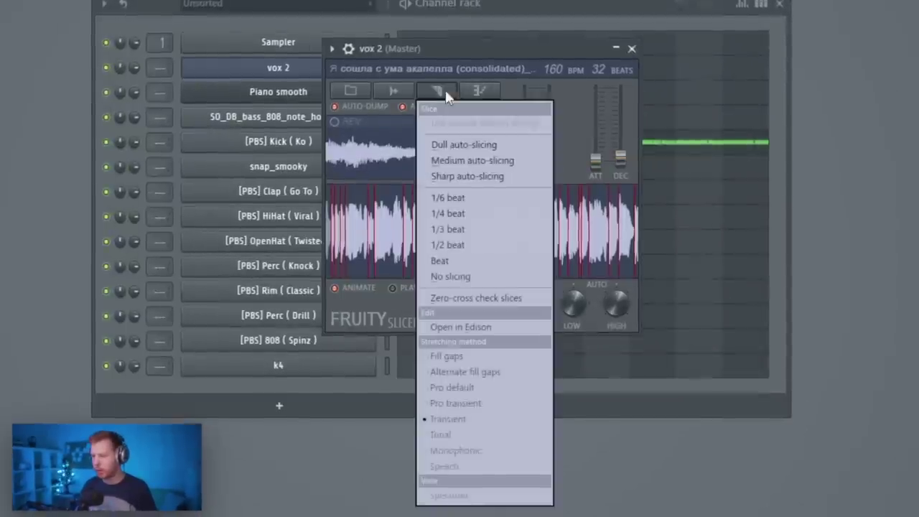
click(452, 263)
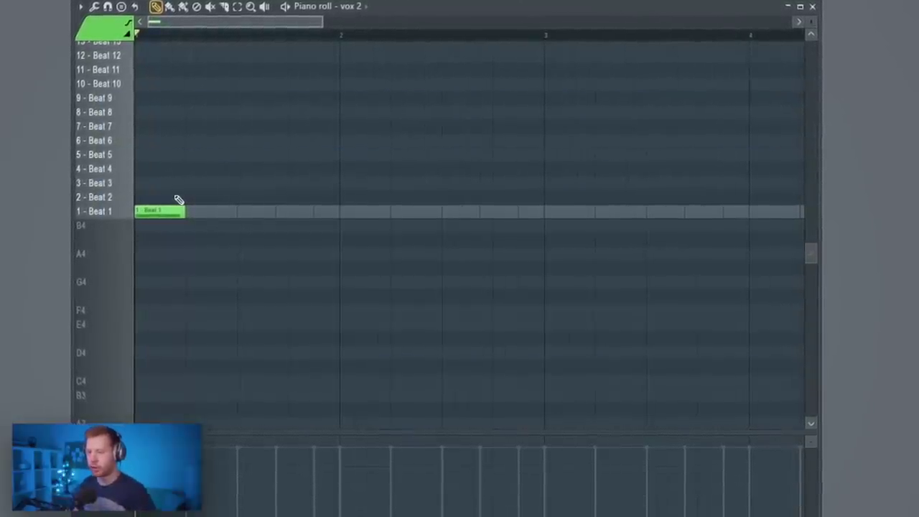
click(293, 186)
key(space)
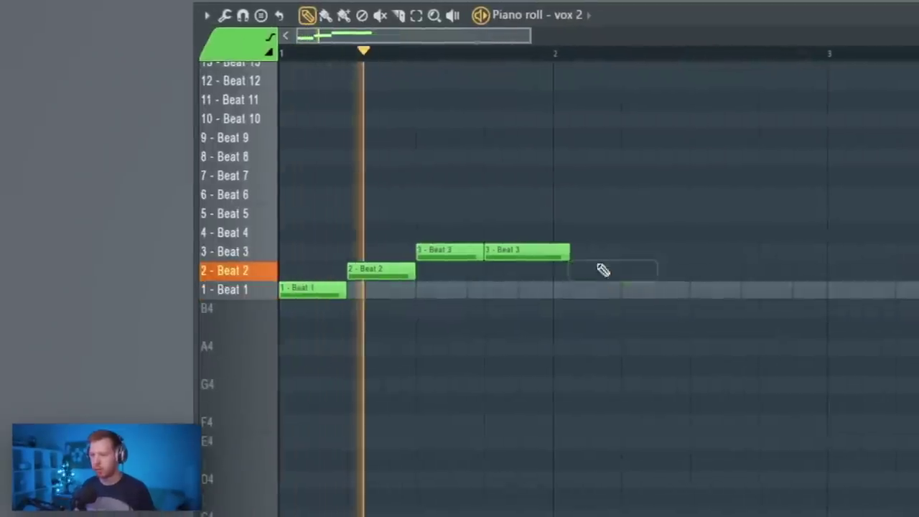
Fill bar 2 of vox 2 with half-beat slices Beat 3, Beat 6, Beat 3 and Beat 19, repeated twice.
click(549, 400)
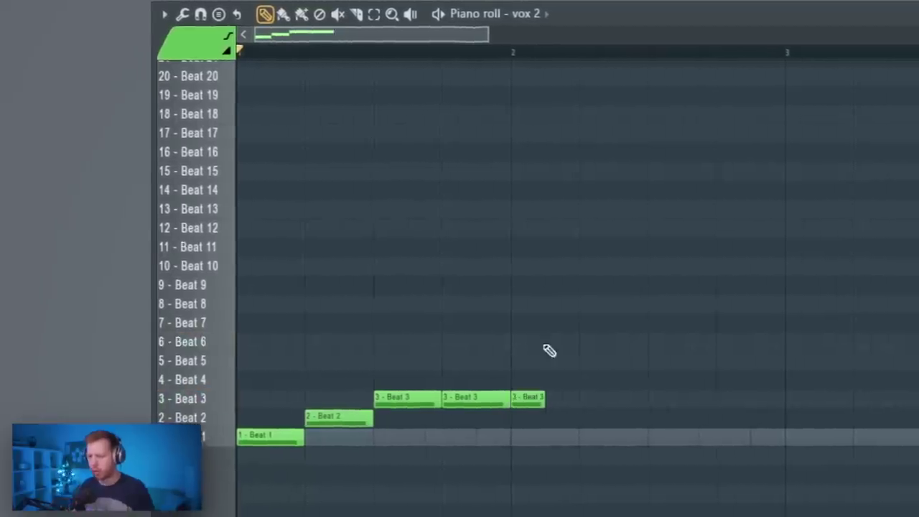
click(578, 343)
click(621, 400)
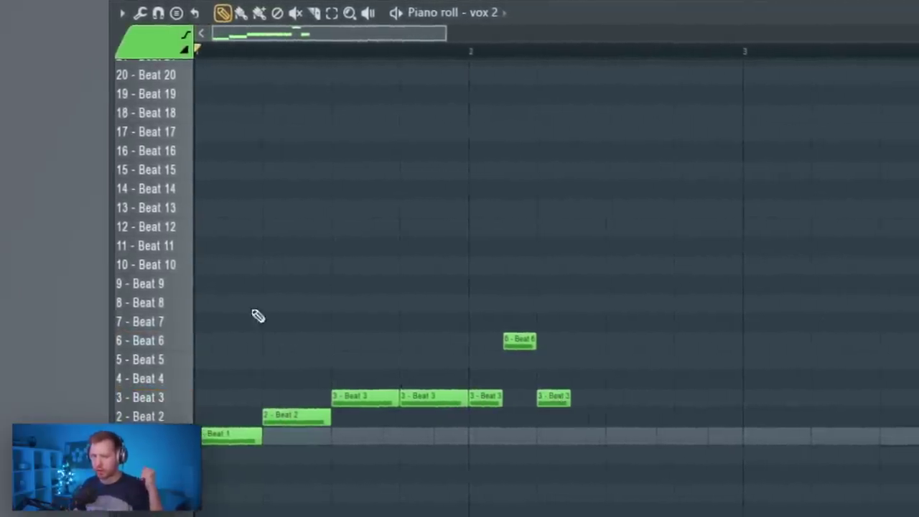
click(562, 99)
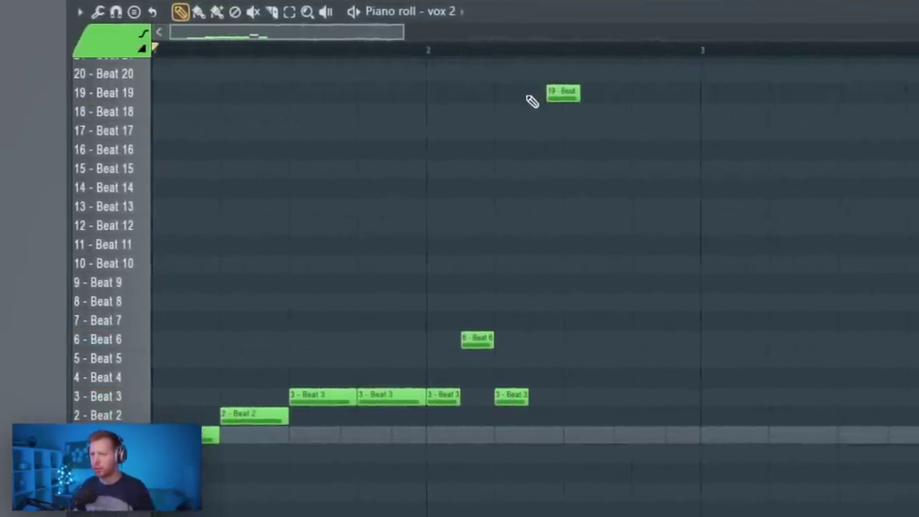
drag(564, 98, 546, 96)
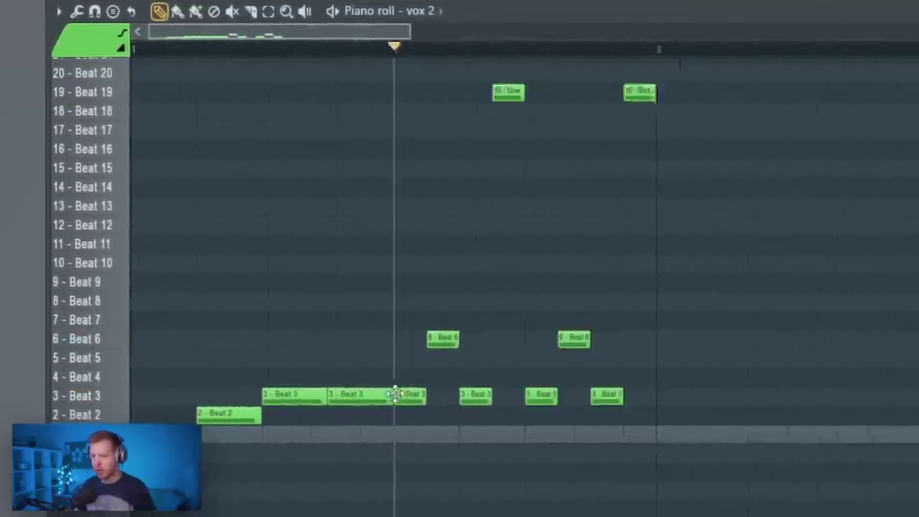
Sequence one-beat slices Beat 7, Beat 8, Beat 9 and Beat 9 across bar 3 of vox 2.
scroll(395, 393, down, 1)
click(577, 355)
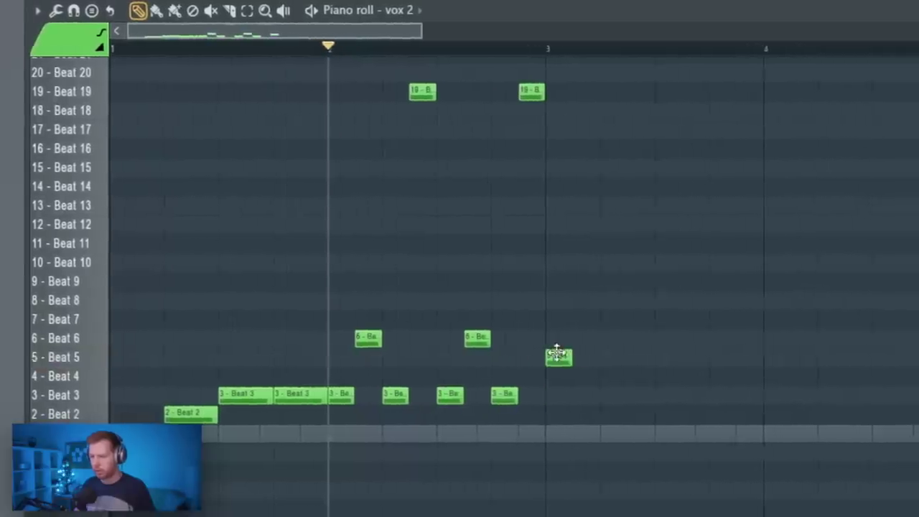
click(619, 301)
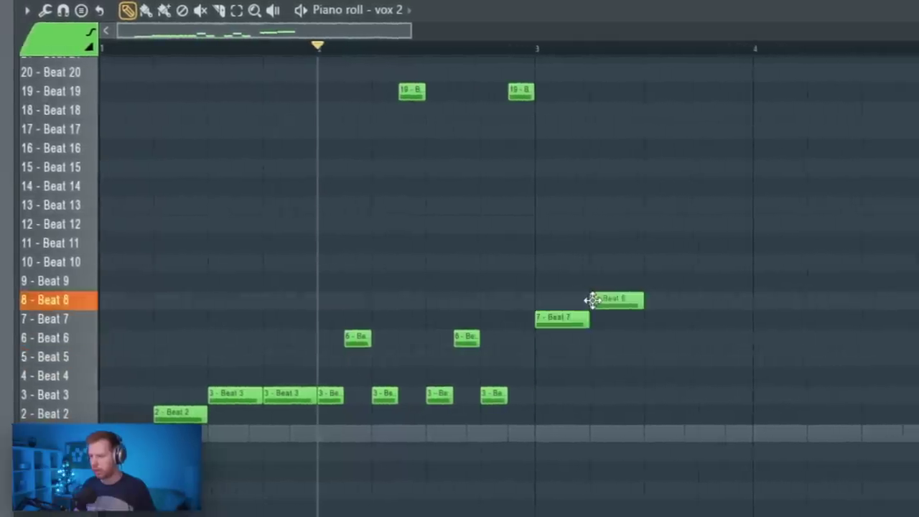
click(676, 279)
click(707, 280)
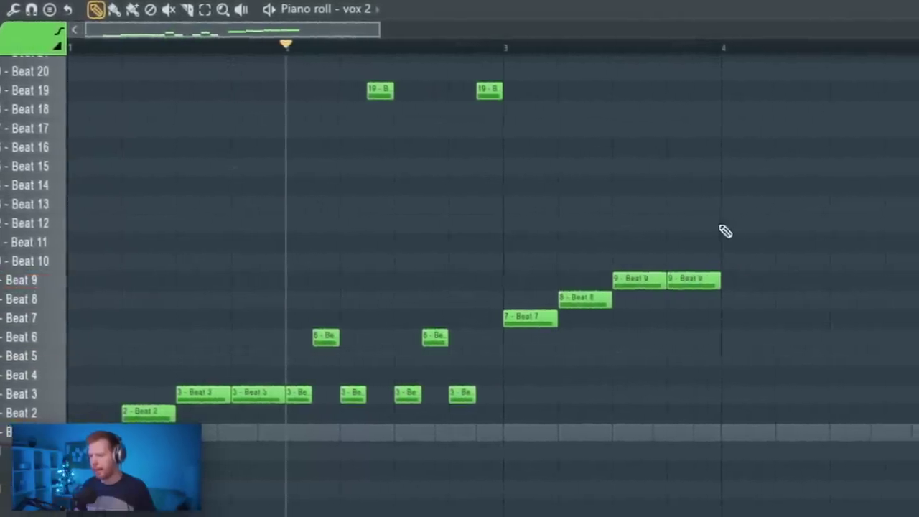
Fill bar 4 with Beat 15 and Beat 12 slices and repeat the four bars once, leaving out bar 8's last four short slices.
click(753, 165)
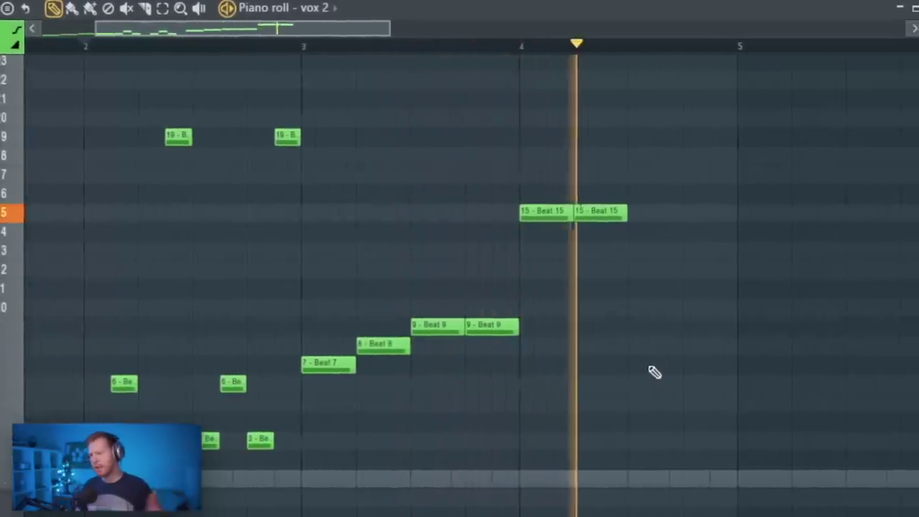
drag(548, 313, 544, 317)
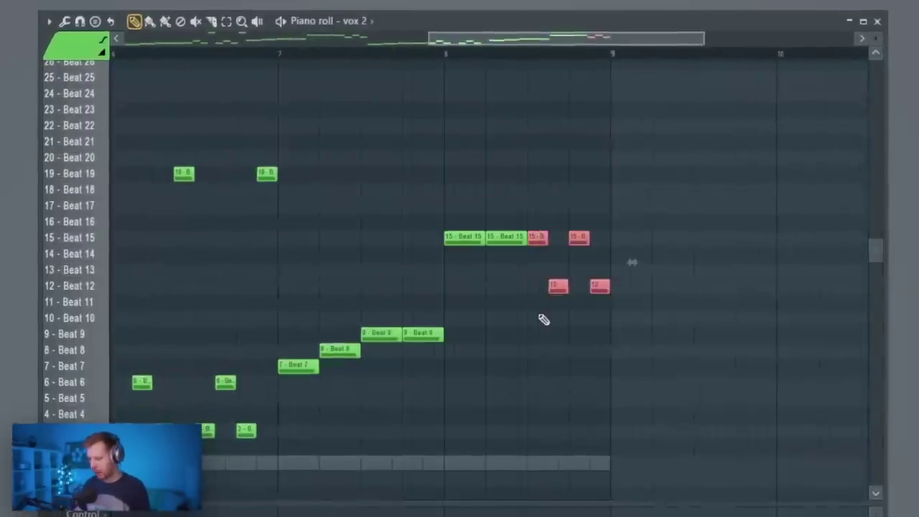
key(Delete)
scroll(335, 354, up, 5)
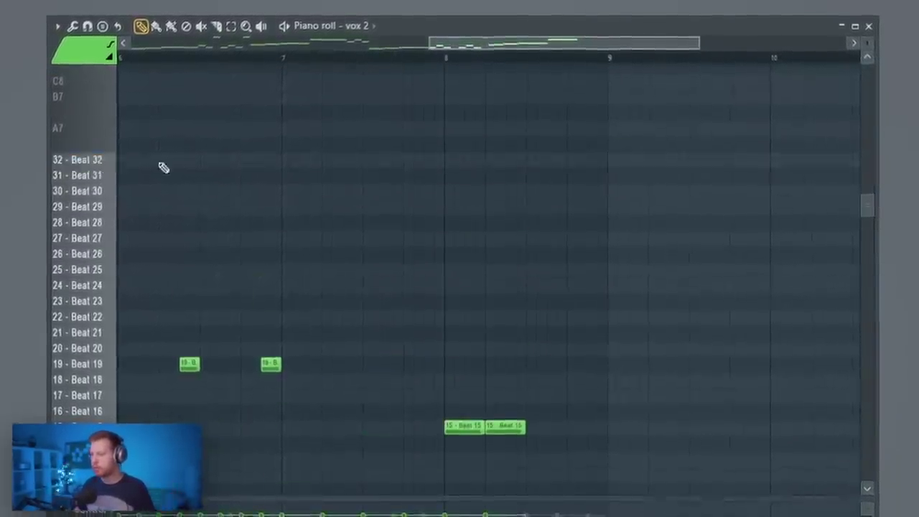
Transpose the five-hit rhythm to D5, C#5, F#5 and E5 in bars 1 to 4 and duplicate it over bars 5 to 8.
key(F7)
click(366, 257)
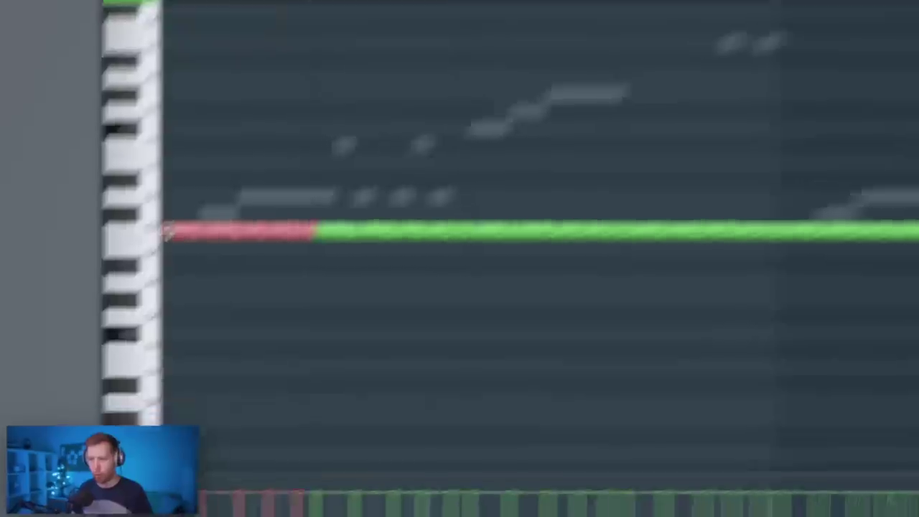
drag(167, 234, 160, 183)
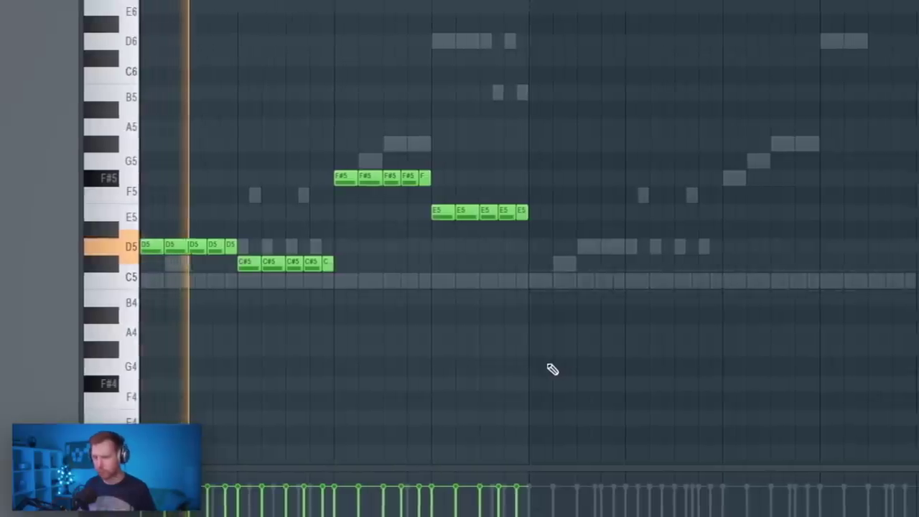
key(ctrl+b)
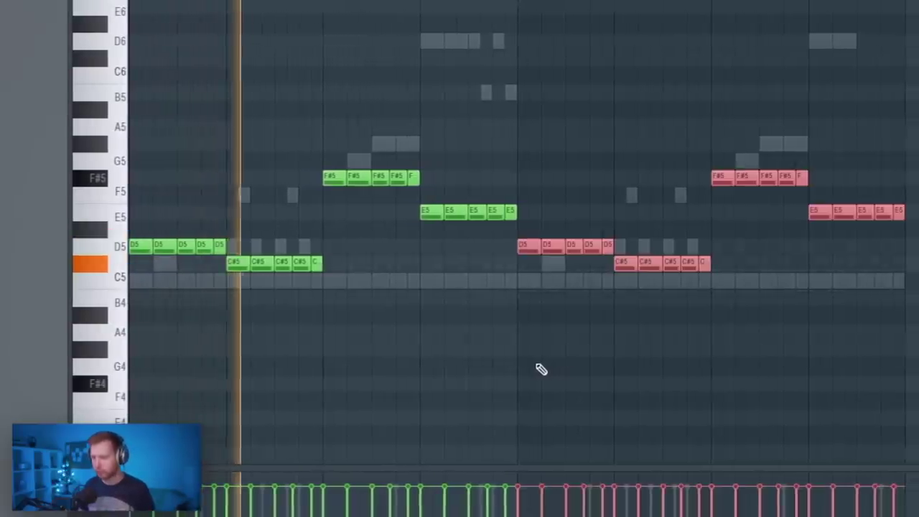
key(ctrl+d)
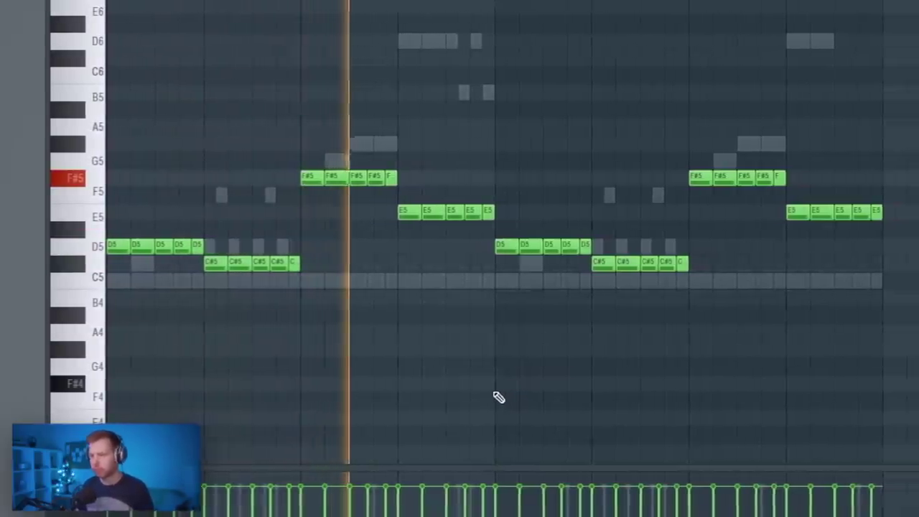
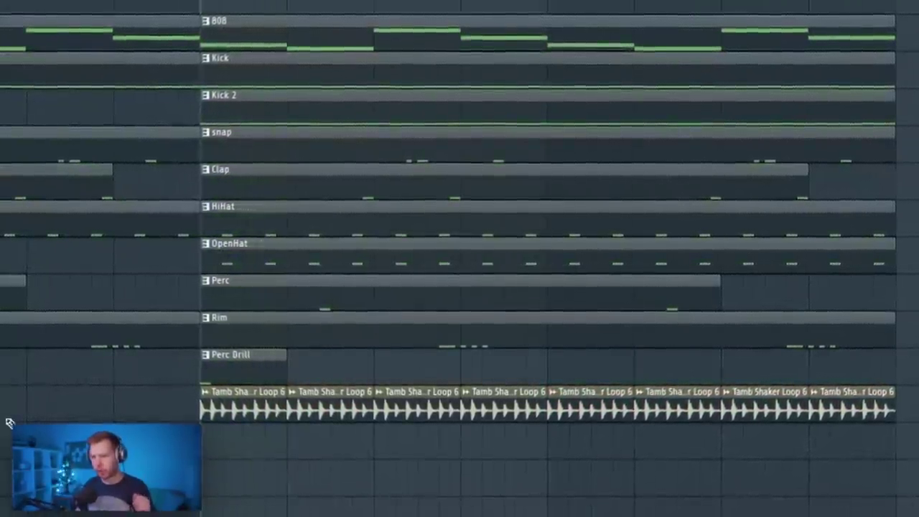
Lay Tamb Shaker Loop clips along Track 21 from bar 25 and add a Hit Crash clip on Track 22 at bar 25.
drag(8, 423, 234, 452)
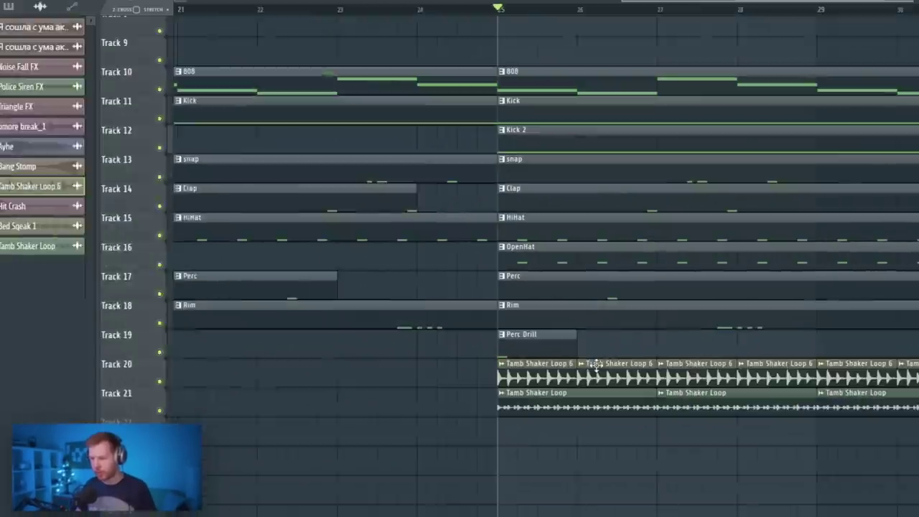
double_click(595, 366)
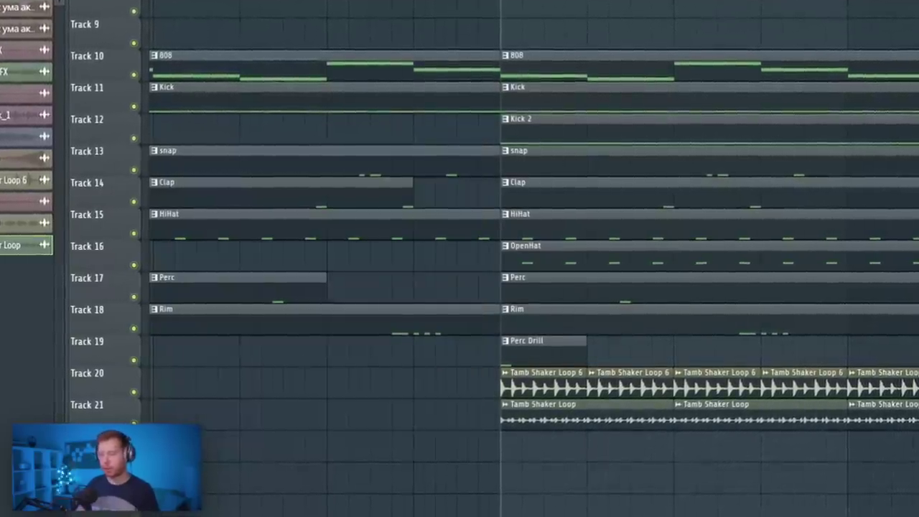
double_click(530, 459)
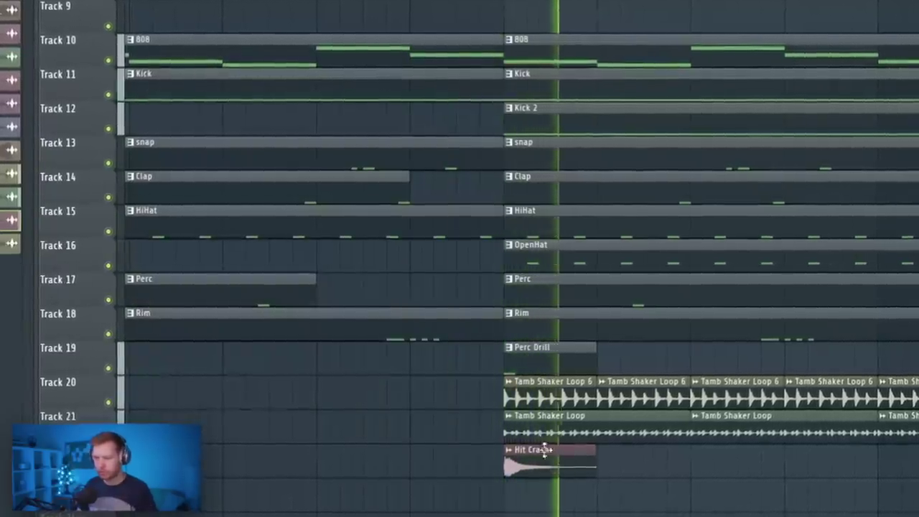
Cut the 808 and drum clips out of the second half of bar 28 and fill the gap with Bed Sqeak 1 on Track 22.
scroll(467, 399, down, 3)
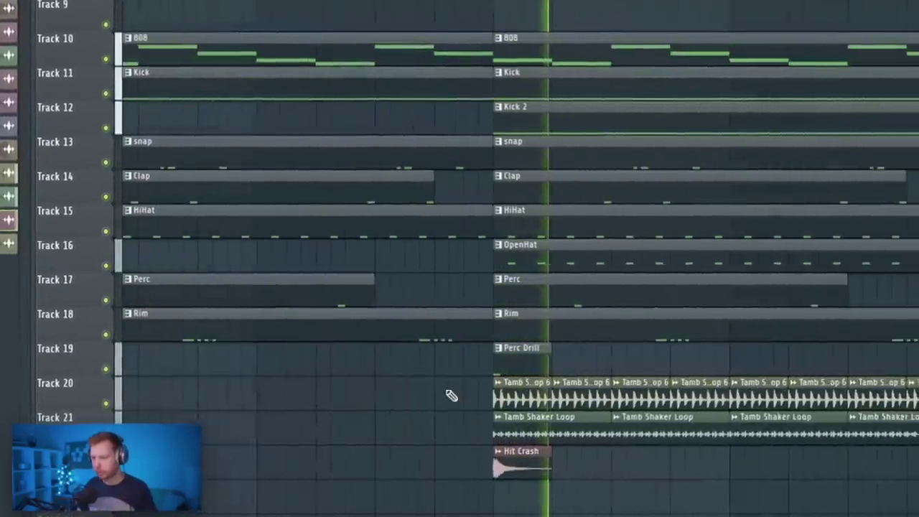
drag(463, 393, 643, 370)
drag(450, 372, 618, 398)
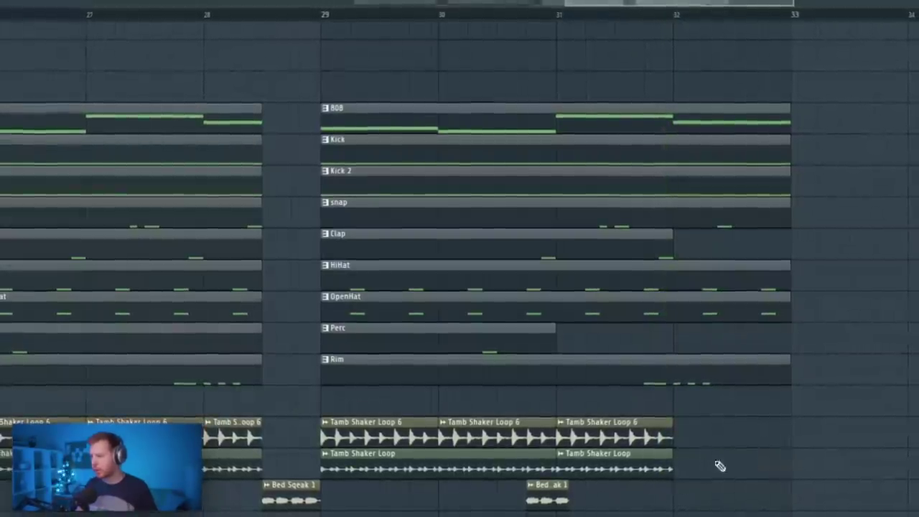
End the piano, pad, 808 and drum clips at bar 32 and put bmore break_1 on Track 5 in that bar.
drag(792, 74, 780, 226)
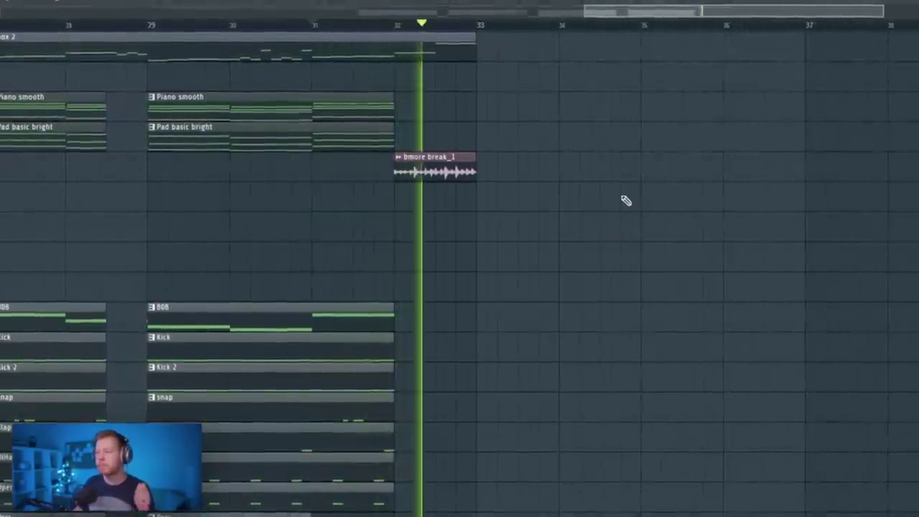
scroll(646, 273, down, 4)
scroll(681, 294, left, 3)
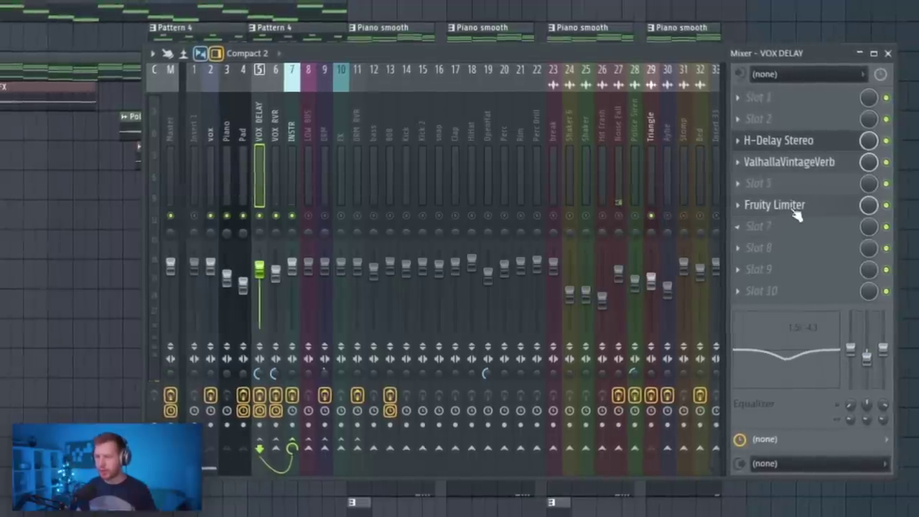
Review the Fruity Limiter on the VOX DELAY mixer track and the ValhallaVintageVerb settings on VOX RVR.
click(794, 208)
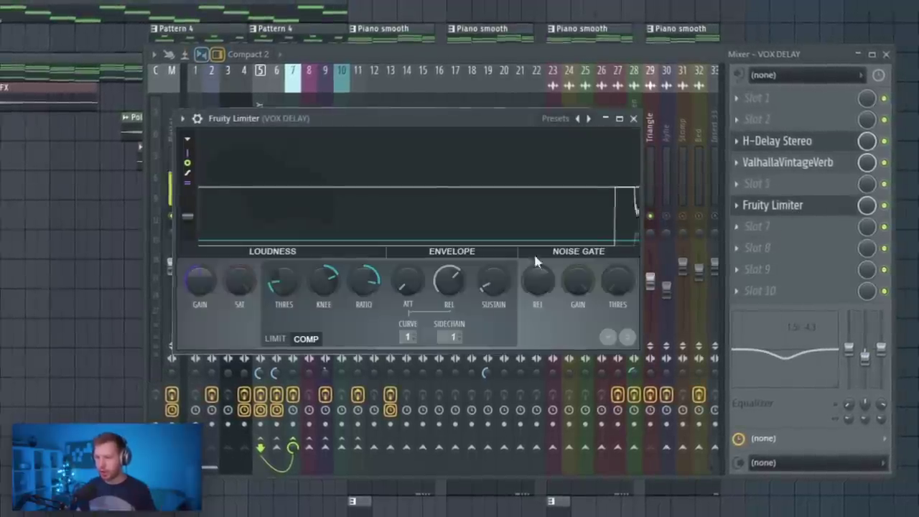
click(632, 121)
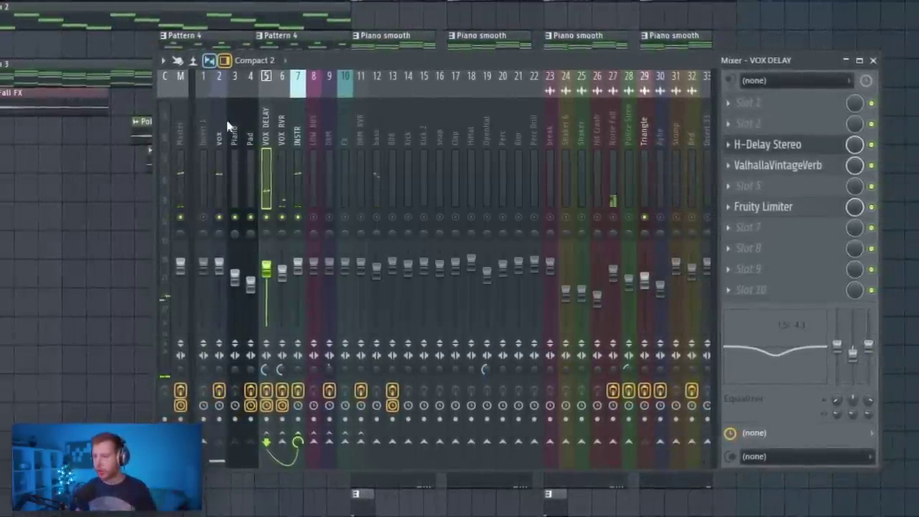
click(281, 127)
click(778, 125)
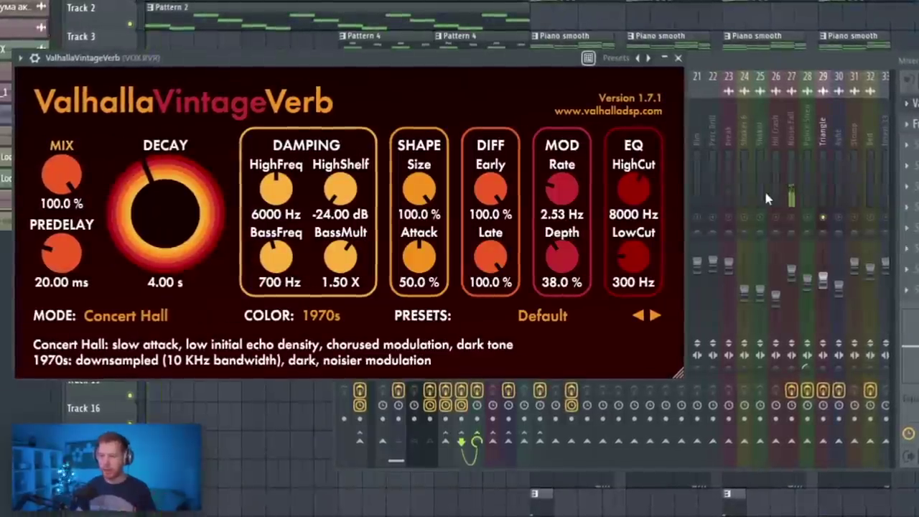
Look through the vox, VOX RVR and INSTR mixer tracks and the bass, 808 and kick tracks feeding LOW BUS.
key(Escape)
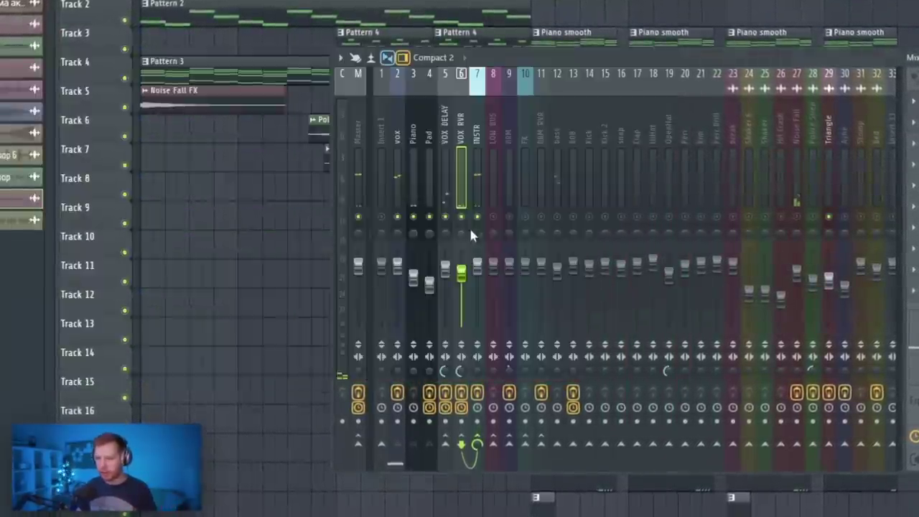
click(394, 113)
click(463, 125)
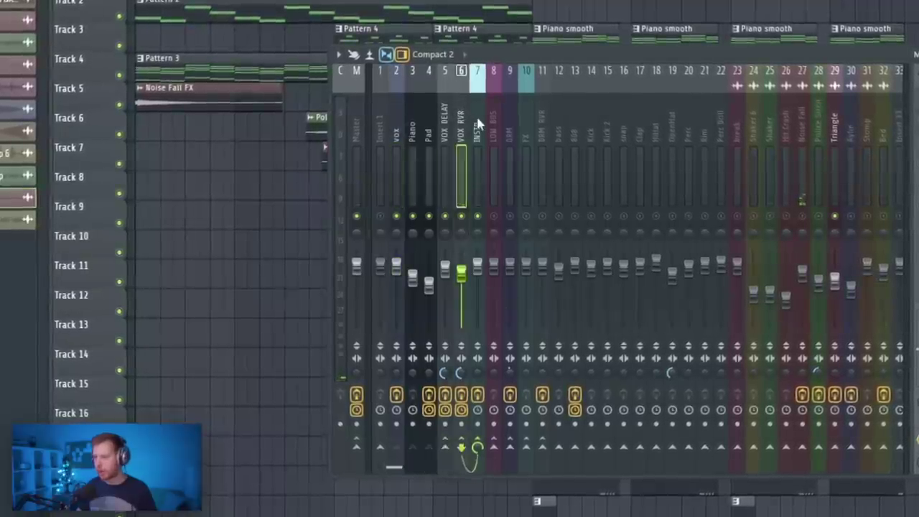
click(477, 126)
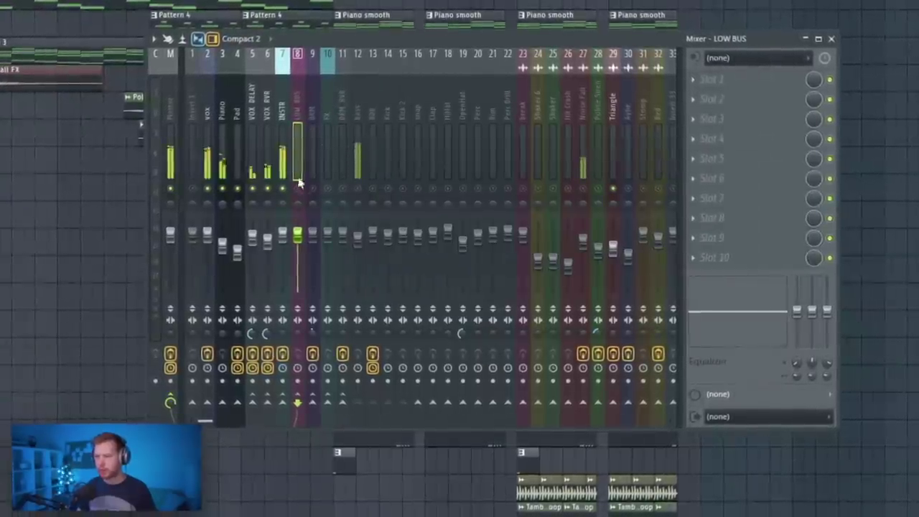
click(357, 110)
click(376, 110)
click(400, 109)
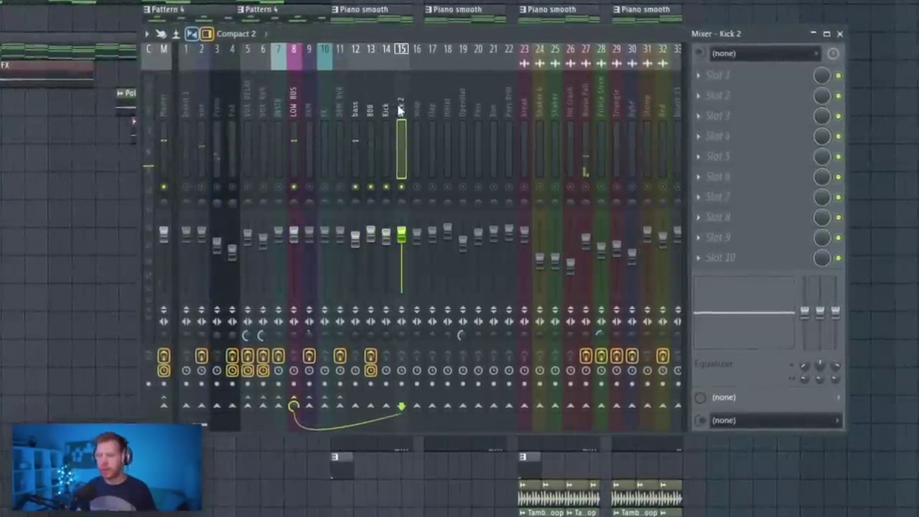
click(388, 110)
Examine the Luftikus and Little Radiator settings on the 808 mixer track.
click(376, 108)
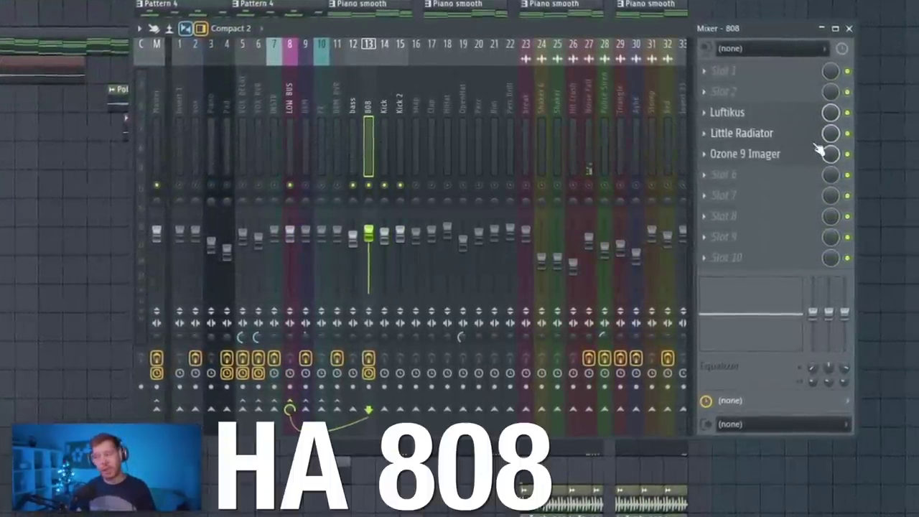
click(750, 116)
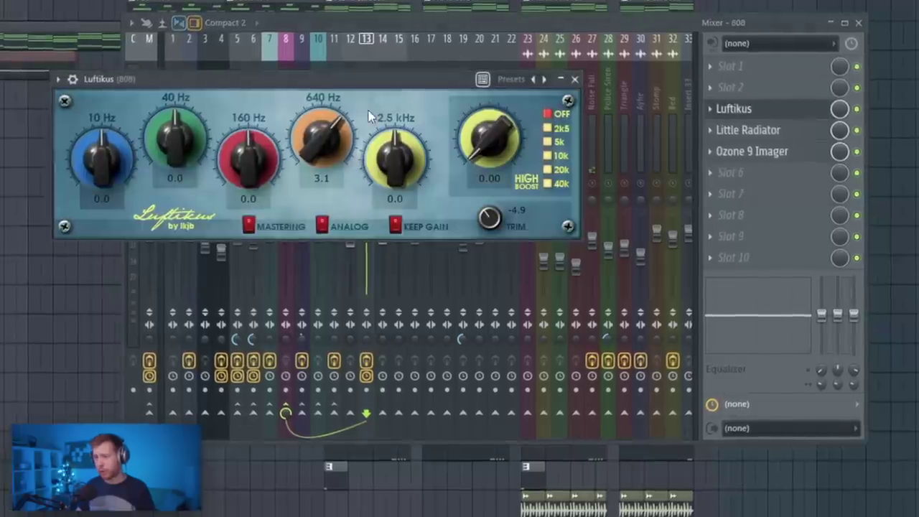
click(575, 78)
click(749, 129)
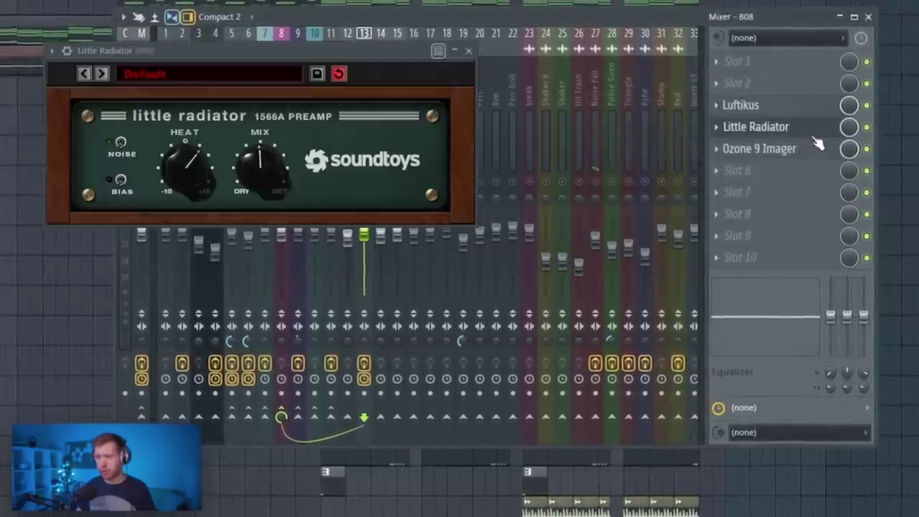
click(468, 48)
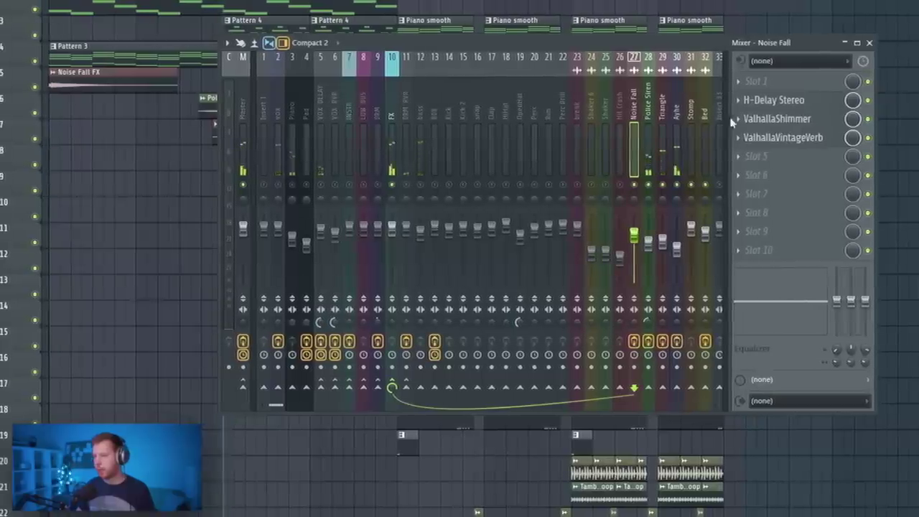
Check H-Delay Stereo on the Noise Fall mixer track and ValhallaVintageVerb on Police Siren.
click(776, 96)
click(805, 102)
click(651, 107)
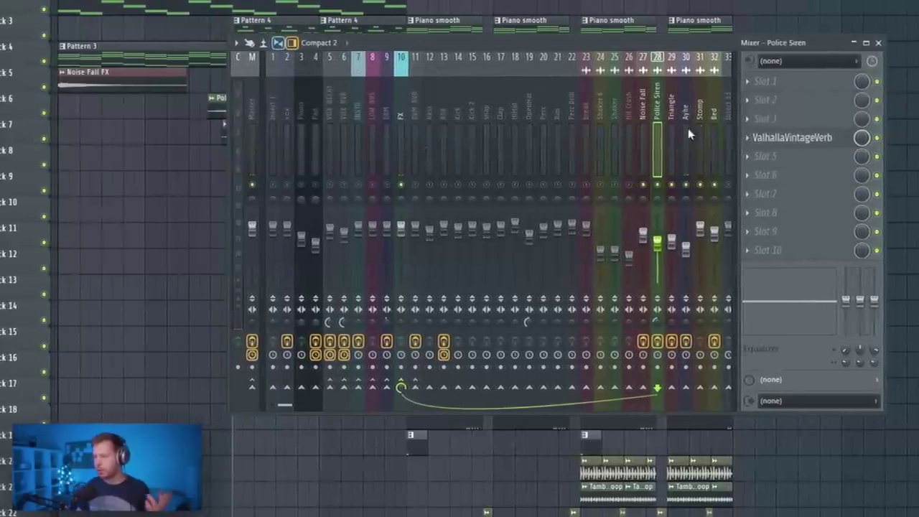
click(806, 139)
click(806, 138)
Examine the effects on the Triangle, Ayhe and Stomp mixer tracks, including Fruity Stereo Shaper, H-Delay Stereo and ValhallaVintageVerb.
click(673, 108)
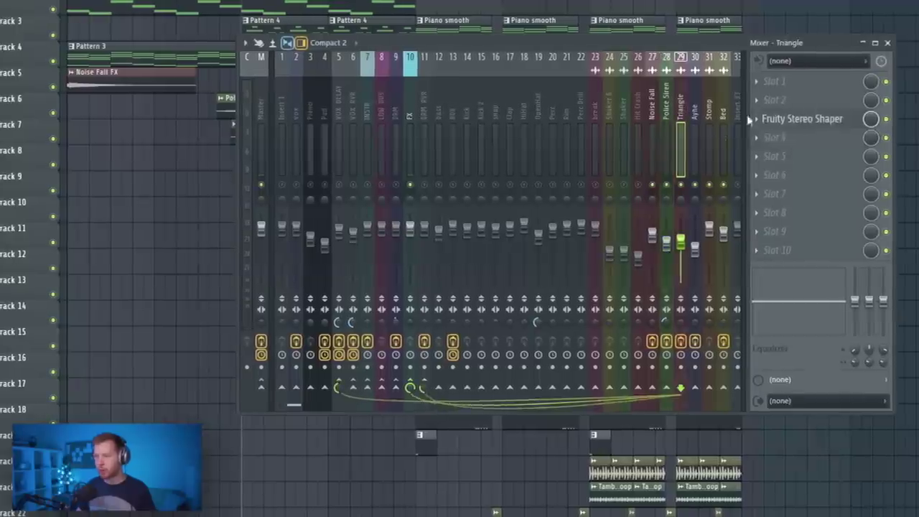
click(804, 122)
click(811, 122)
click(697, 108)
click(804, 100)
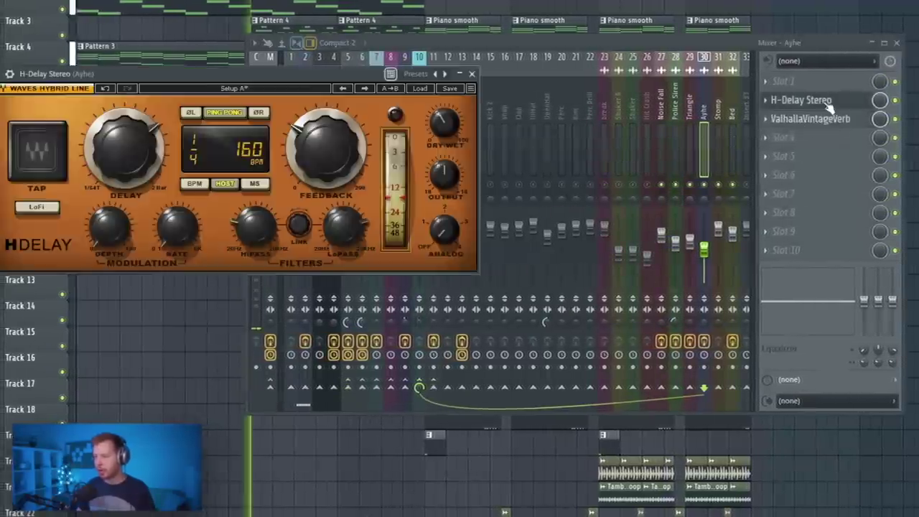
click(814, 120)
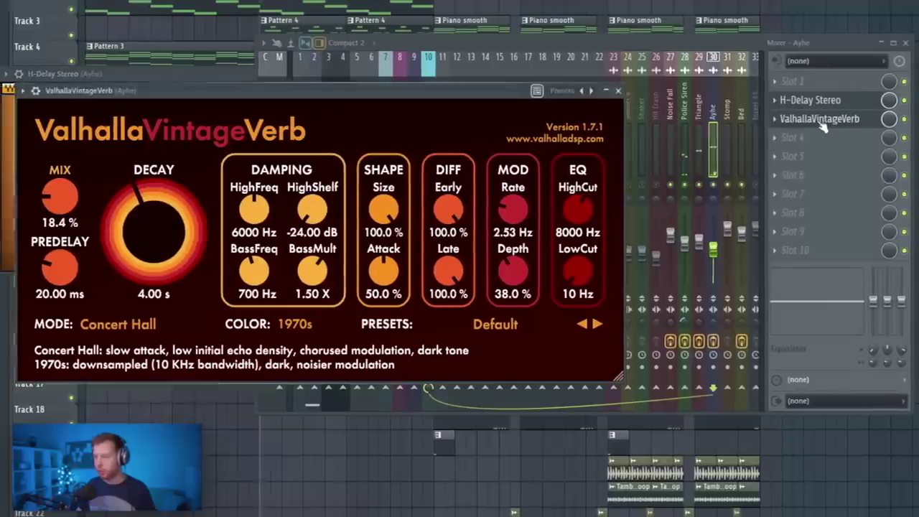
click(729, 108)
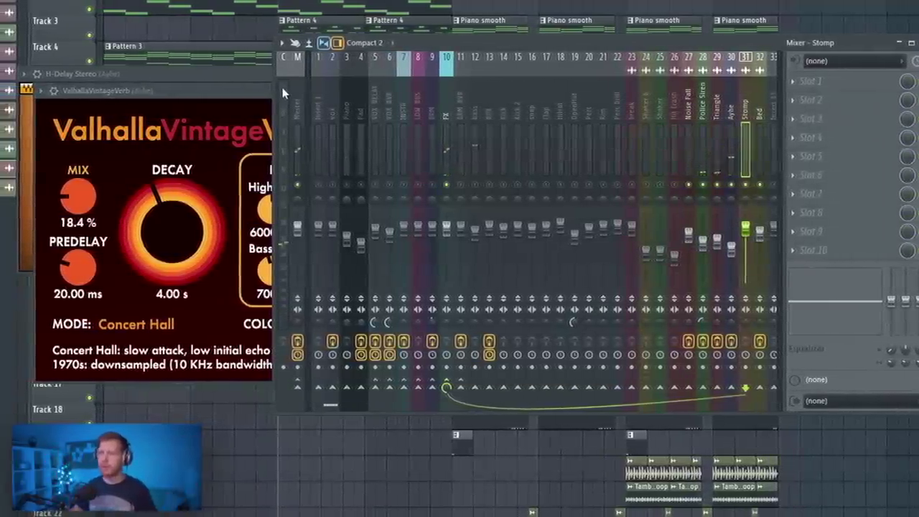
Review the FabFilter Saturn 2 and CamelCrusher settings on the DRM mixer track.
click(436, 115)
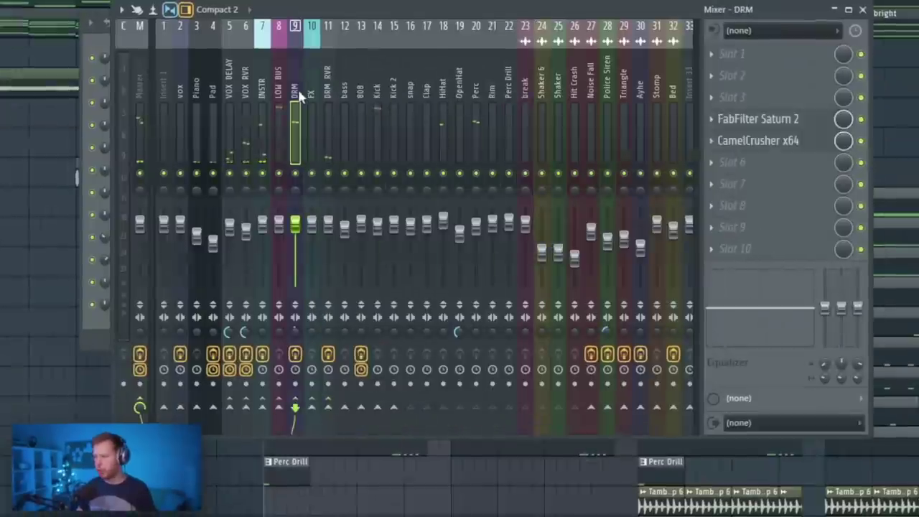
click(778, 123)
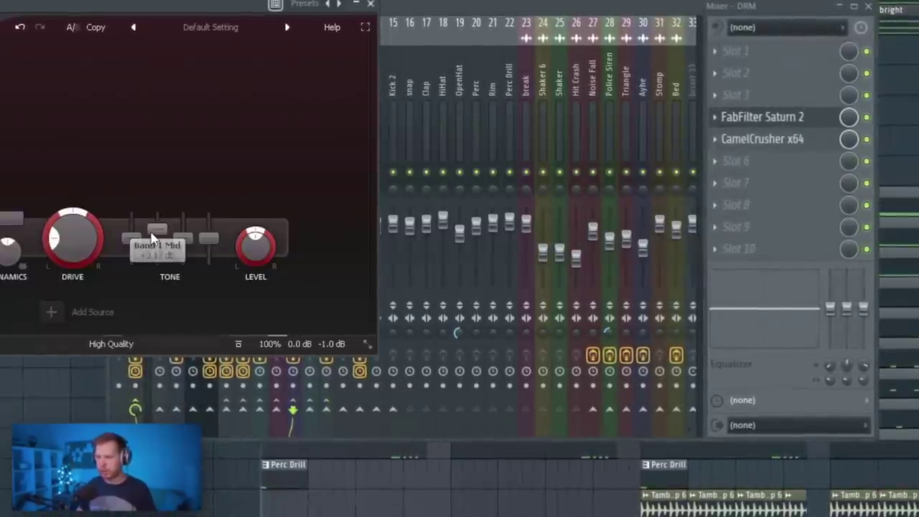
click(763, 138)
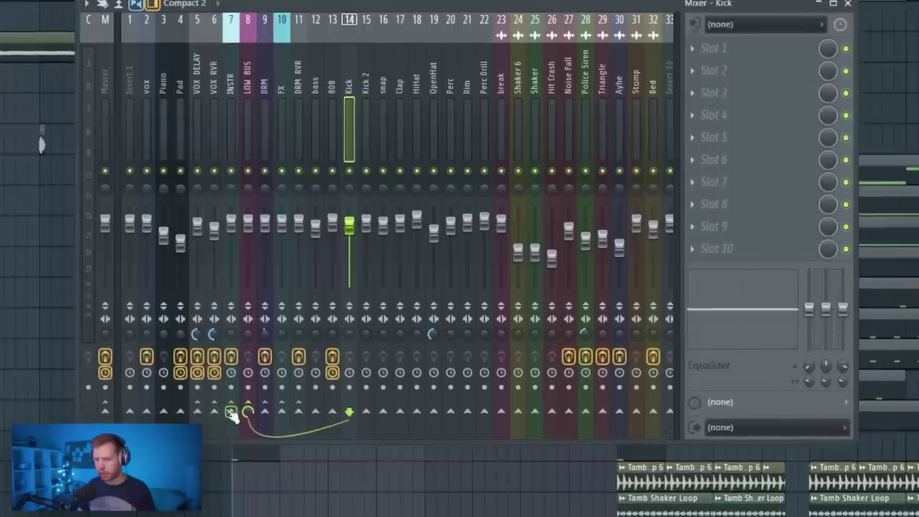
Sidechain the Kick track to INSTR and load Fruity Limiter in compressor mode in slot 5 of the INSTR track.
right_click(232, 410)
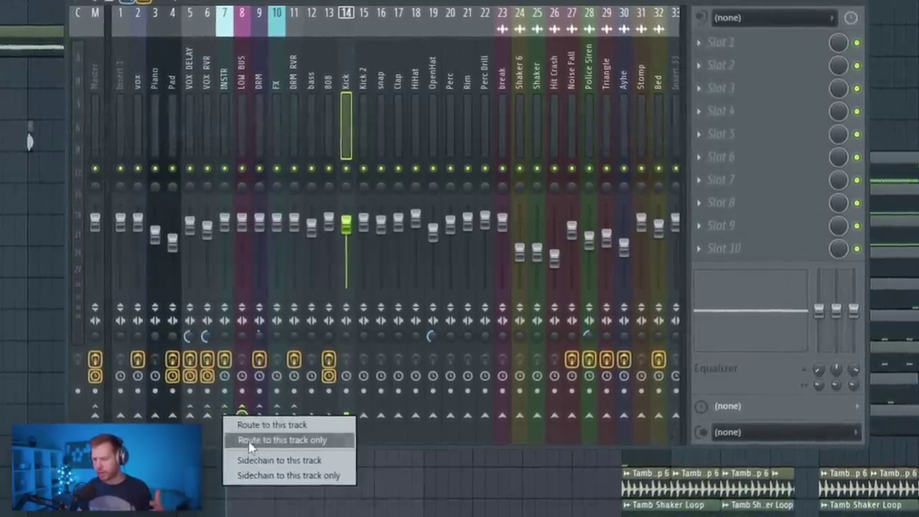
click(251, 459)
click(226, 77)
click(774, 132)
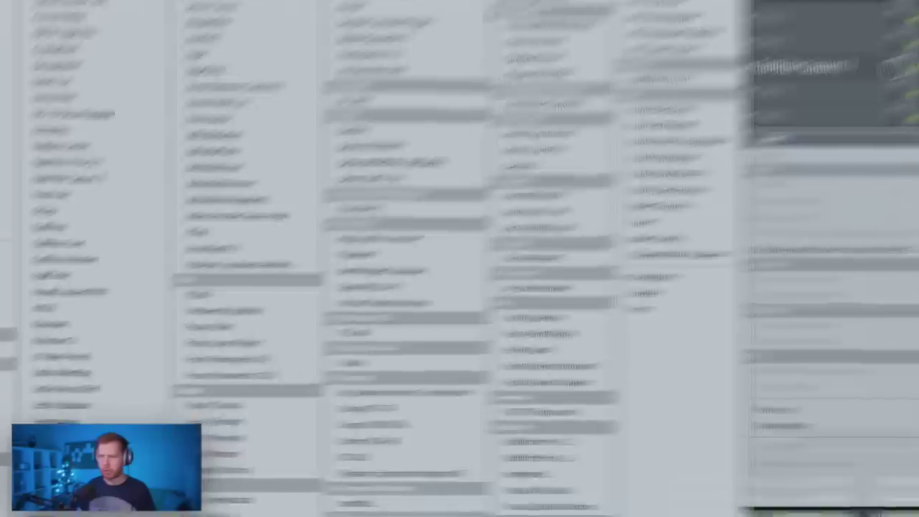
click(230, 359)
click(339, 328)
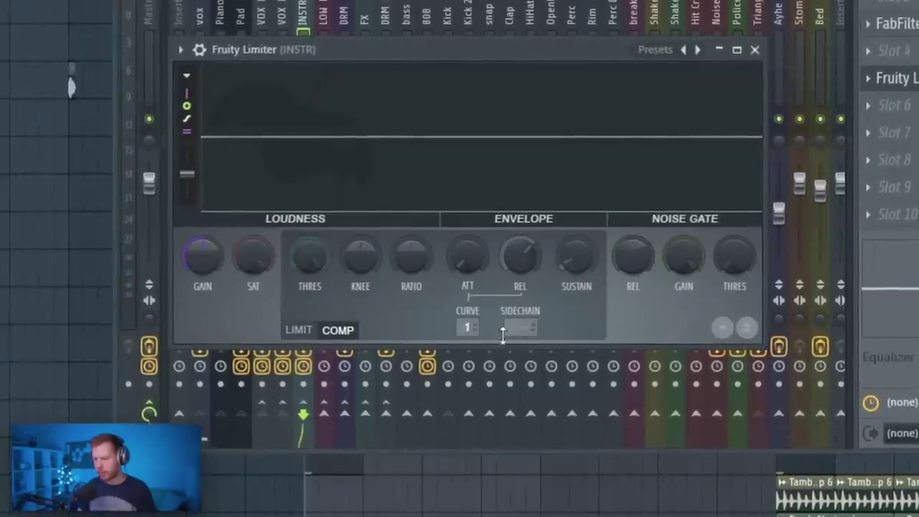
Set the INSTR limiter's sidechain input to 6, lower its threshold, raise knee and ratio, and play the result.
click(523, 329)
click(540, 456)
drag(302, 261, 302, 302)
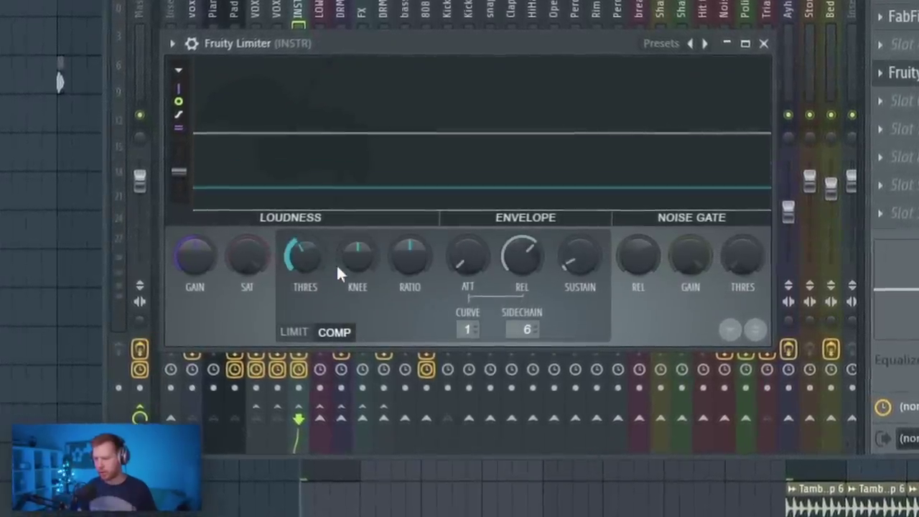
drag(353, 257, 353, 235)
drag(402, 247, 403, 229)
key(space)
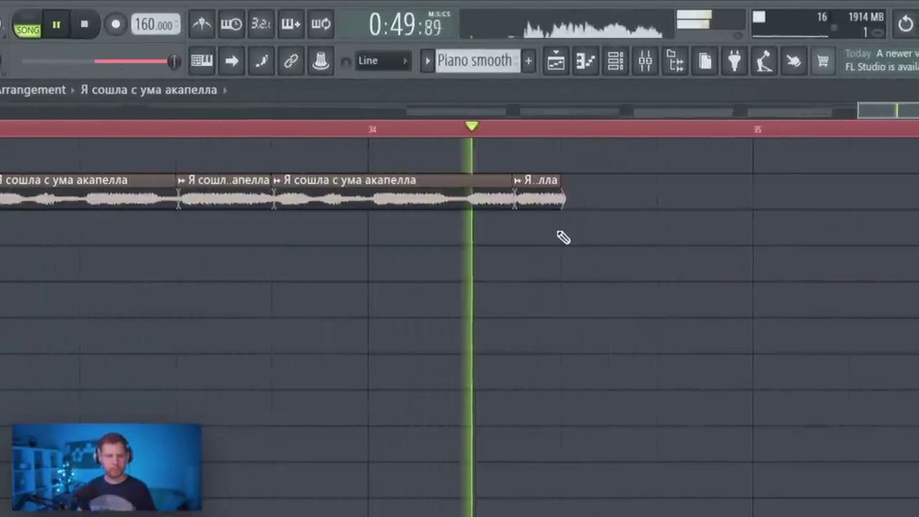
Move the vocal slice at bar 36 up to Track 2 and replace the short slices ending bar 40 with a unique vocal clip.
key(space)
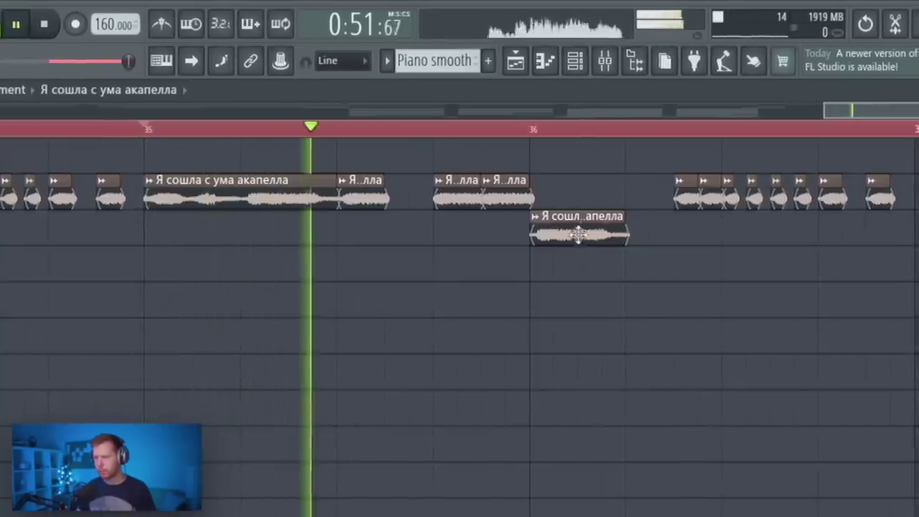
drag(583, 228, 582, 193)
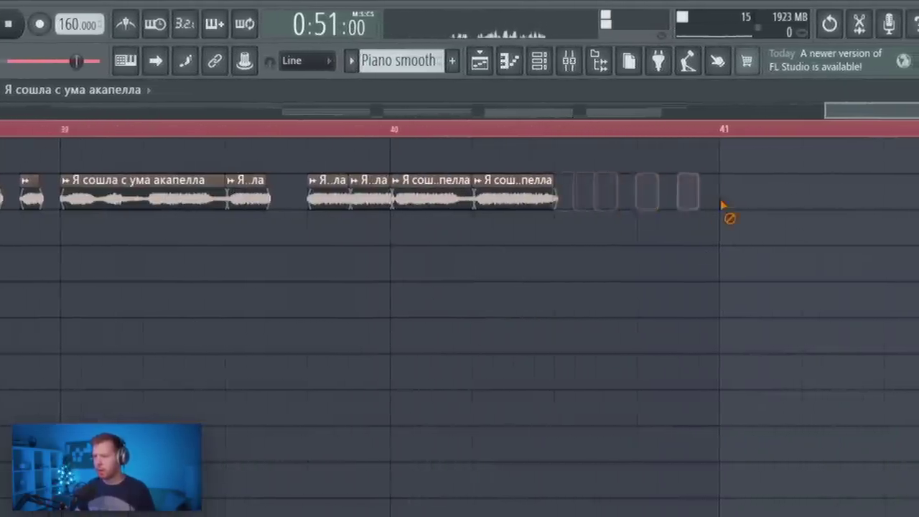
right_click(559, 185)
click(611, 314)
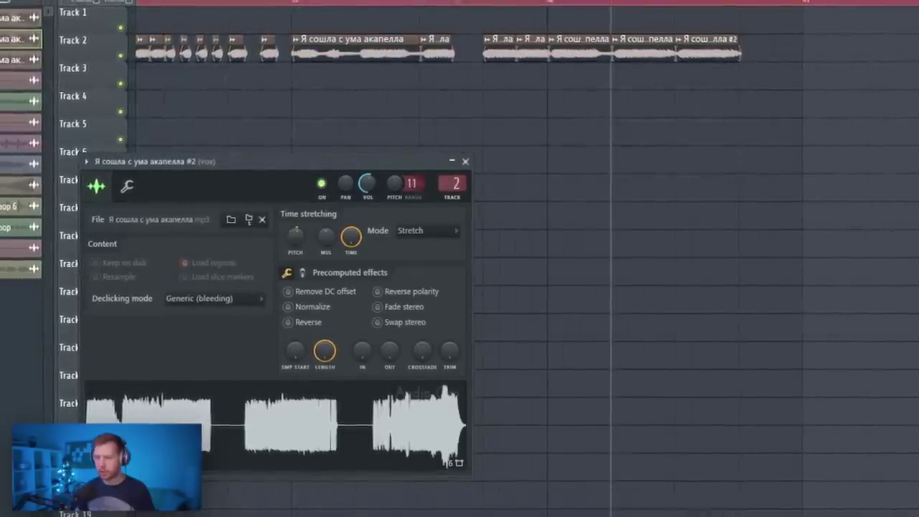
click(465, 162)
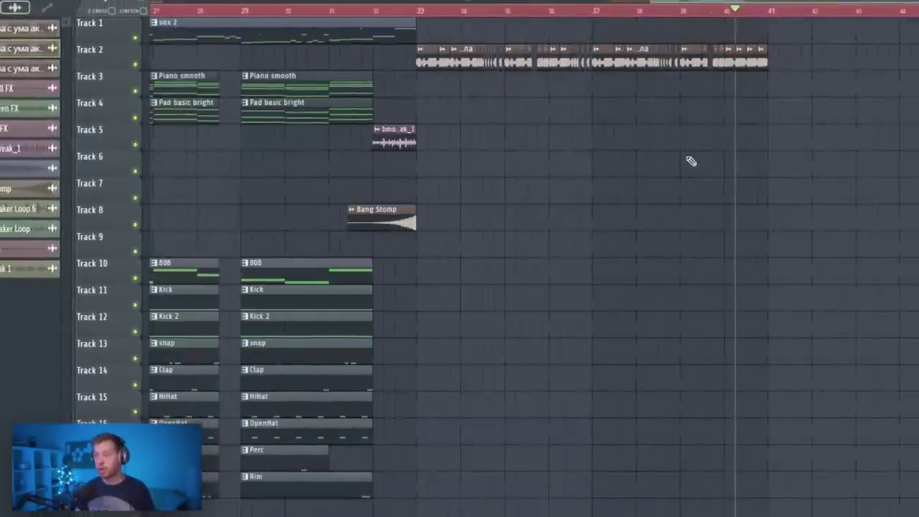
Copy the 808 and drum clips of bars 17 to 24 to bar 33 under the sliced vocals.
drag(188, 196, 365, 511)
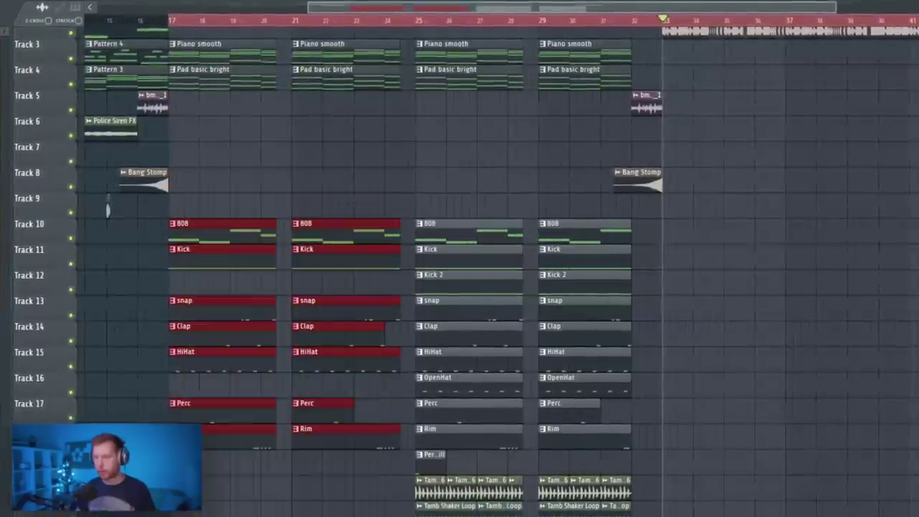
drag(205, 229, 702, 244)
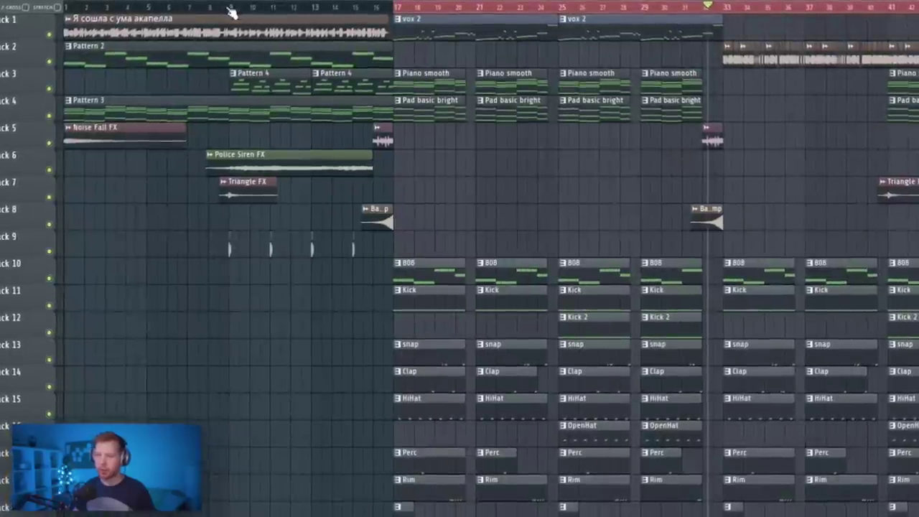
Add a Clap clip on Track 14 from bar 9 to bar 17 and fill a new pattern with consecutive C5 notes of varying length.
click(198, 10)
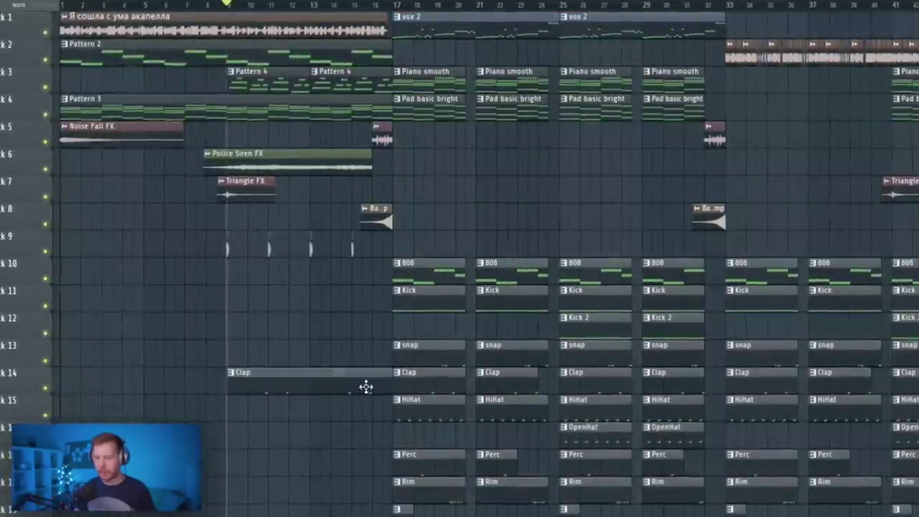
click(233, 373)
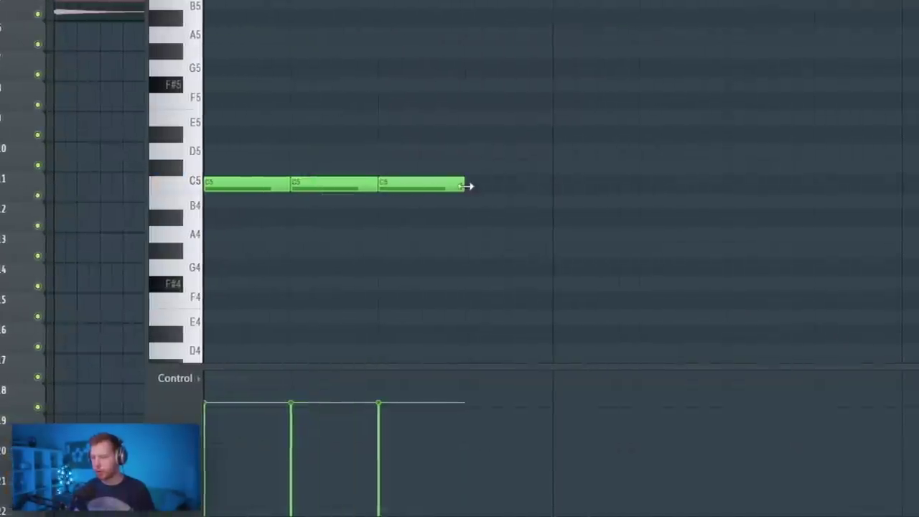
drag(466, 186, 444, 186)
drag(420, 186, 435, 185)
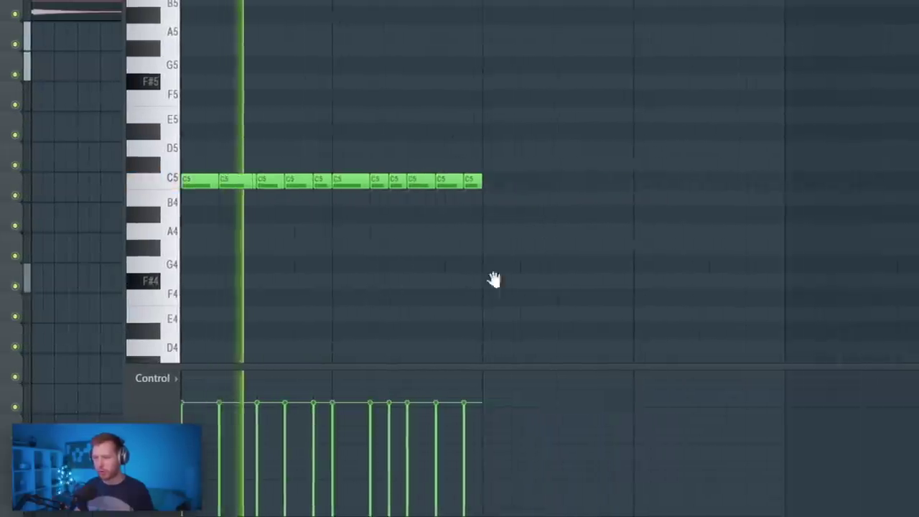
drag(385, 423, 372, 437)
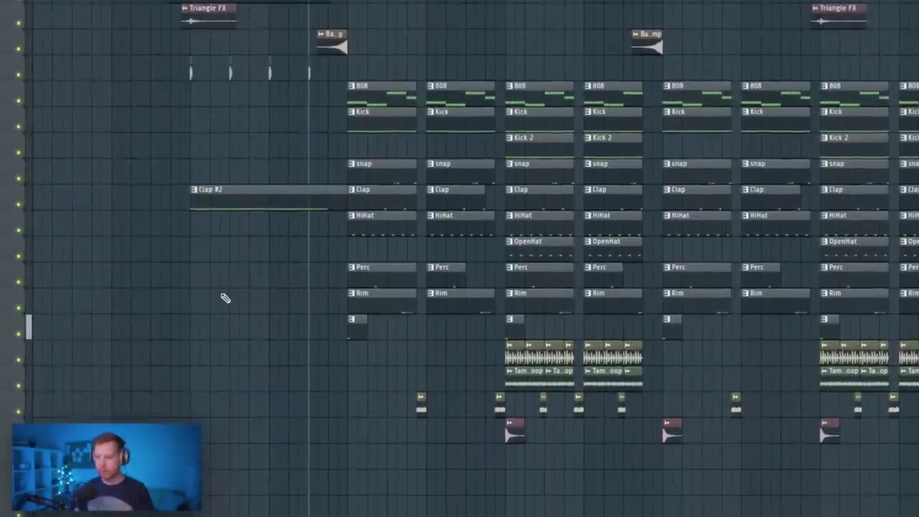
Automate the Distructor filter cutoff of the Clap track on Track 24, rising from bar 9 and more steeply from bar 16 to 17.
scroll(224, 301, up, 3)
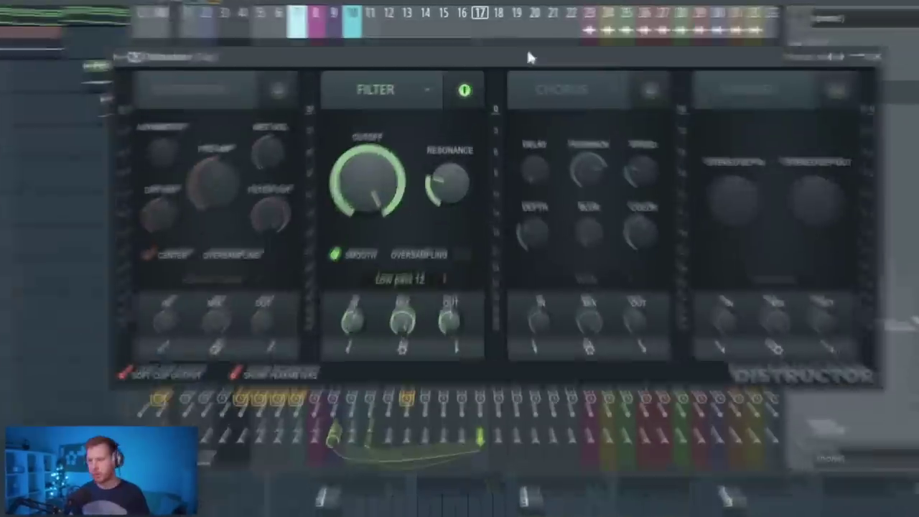
right_click(373, 178)
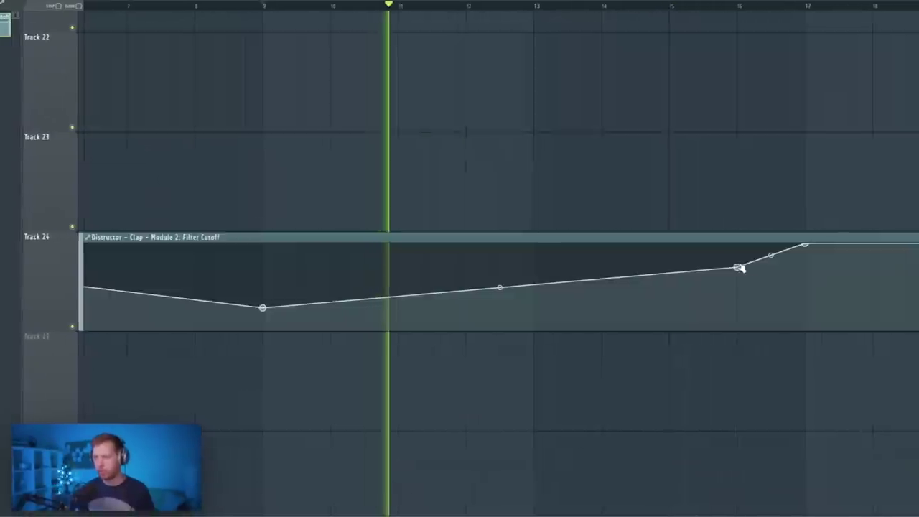
scroll(740, 267, up, 2)
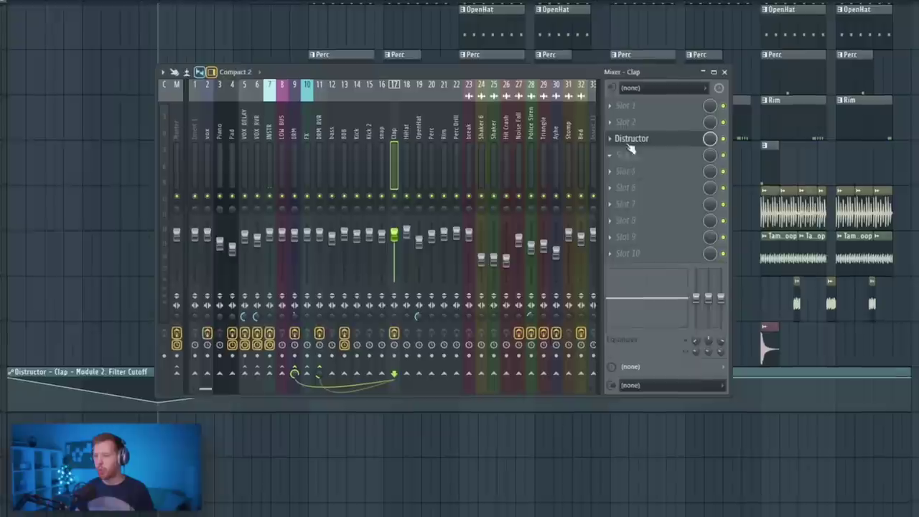
Add ValhallaVintageVerb before Distructor on the Clap mixer track and automate its mix level, cutting it to zero at bar 17.
click(625, 135)
mouse_move(629, 135)
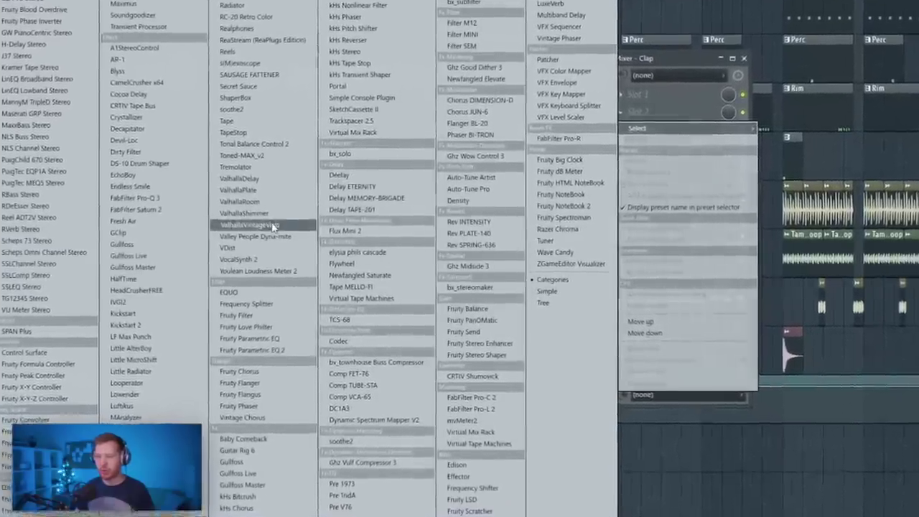
click(259, 226)
drag(68, 160, 85, 307)
right_click(619, 105)
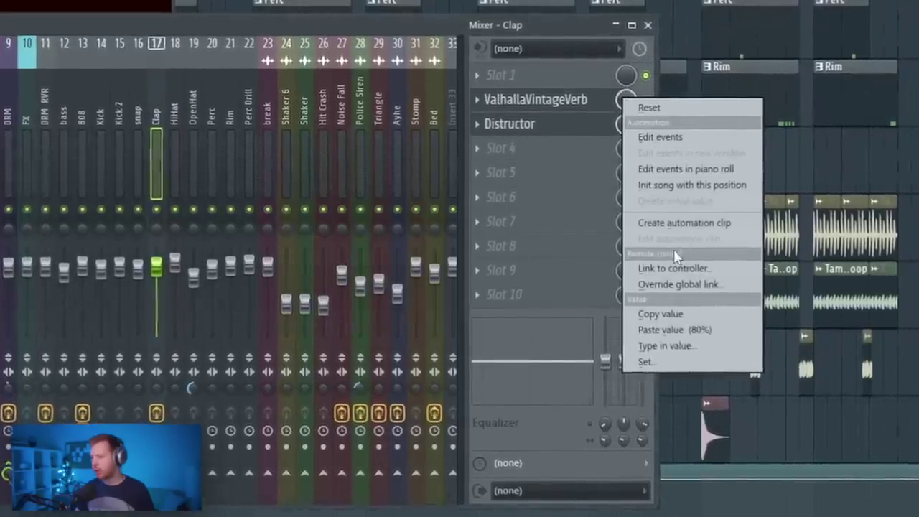
click(664, 223)
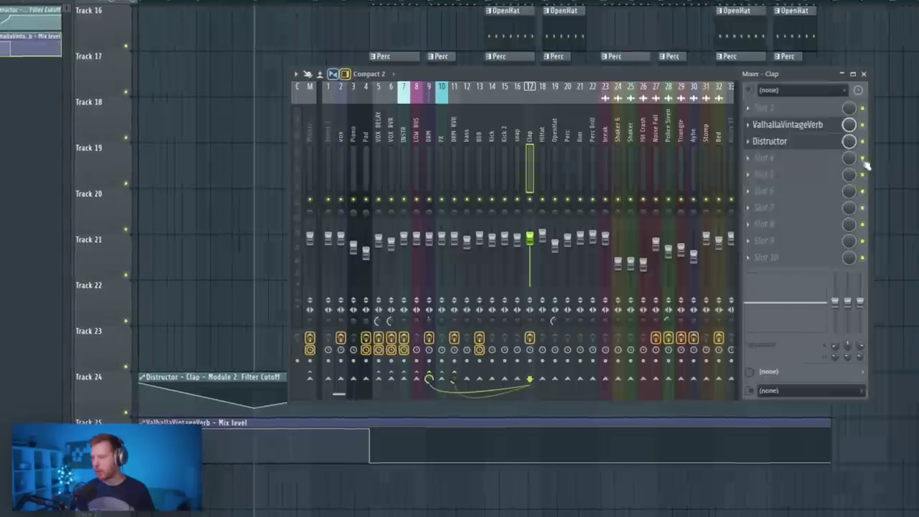
Link the mix level of the Clap track's Distructor to a controller.
right_click(849, 141)
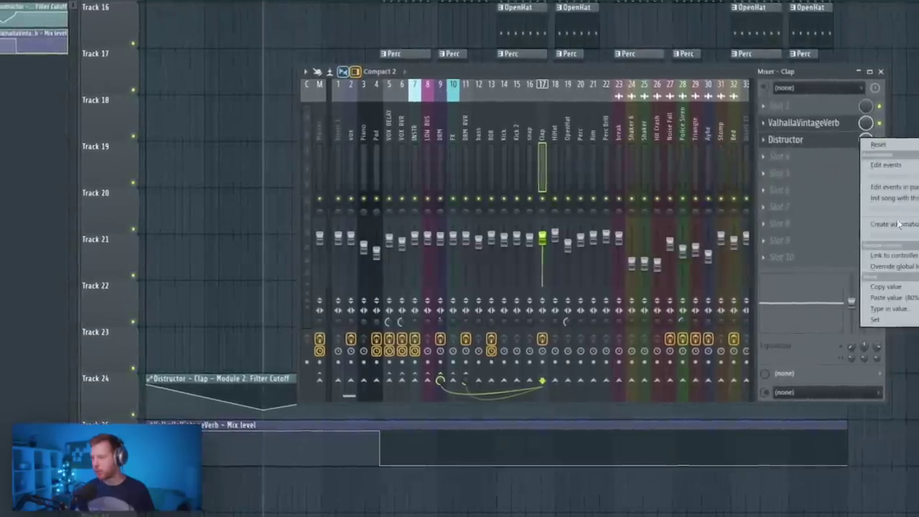
click(883, 256)
click(551, 203)
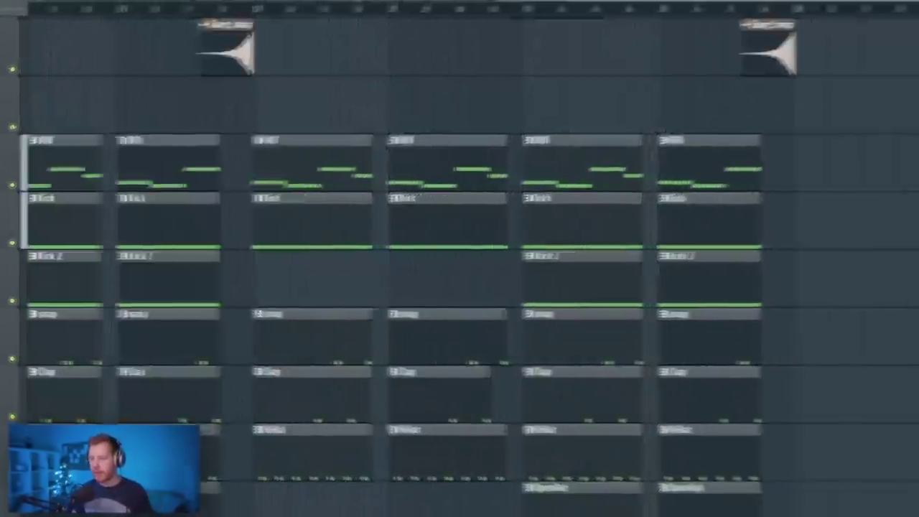
scroll(368, 401, up, 2)
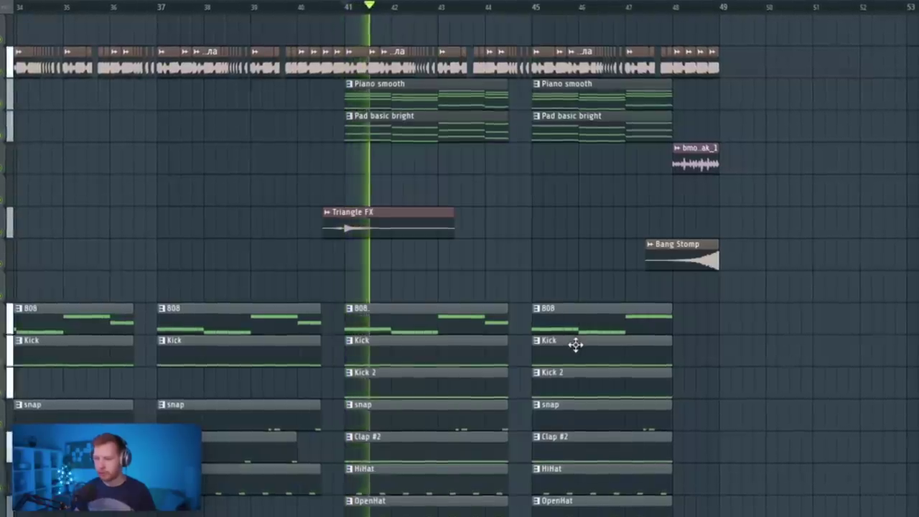
scroll(575, 345, down, 2)
drag(470, 352, 575, 287)
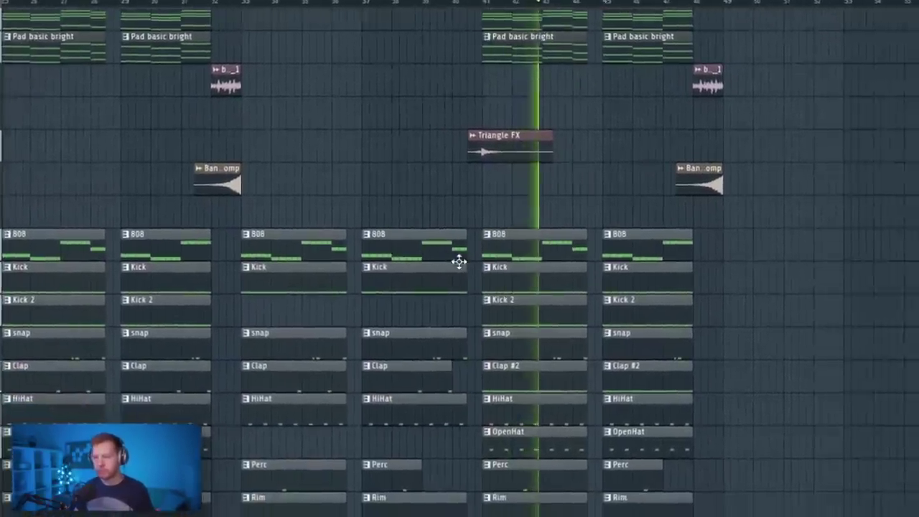